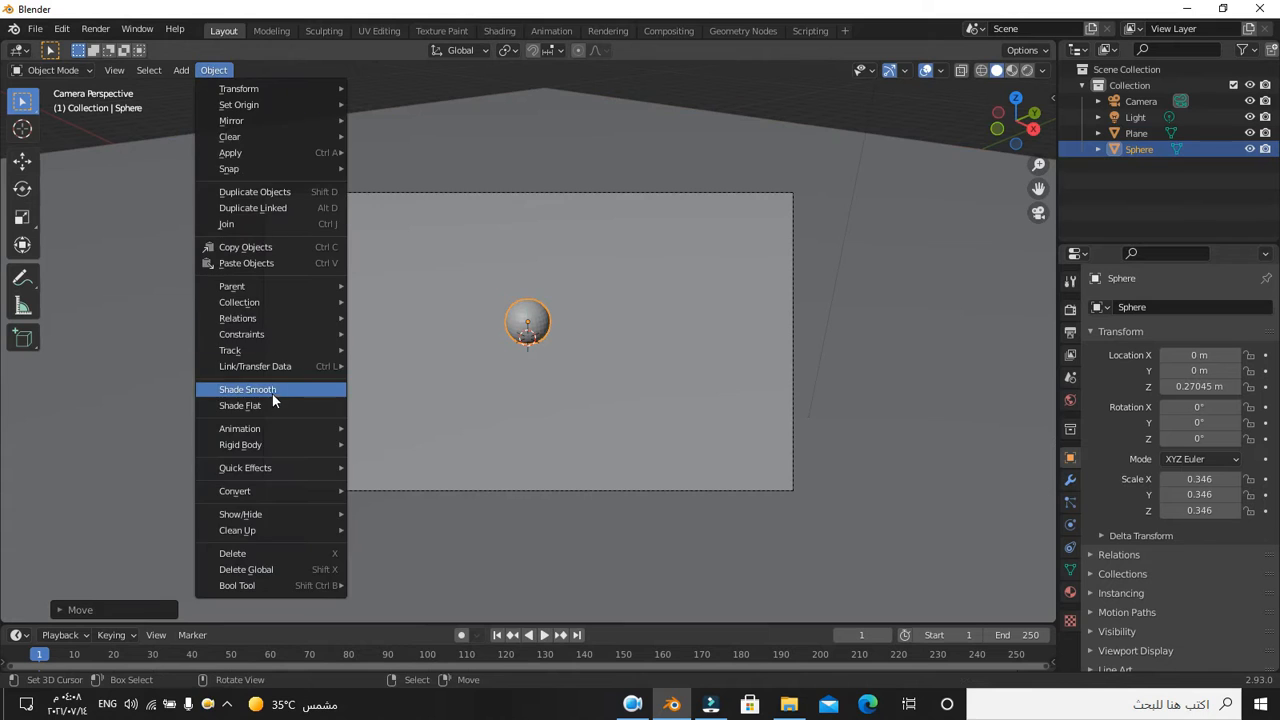
# Add a Quick Smoke effect to the sphere and show the smoke domain's fluid physics settings
pyautogui.click(397, 504)
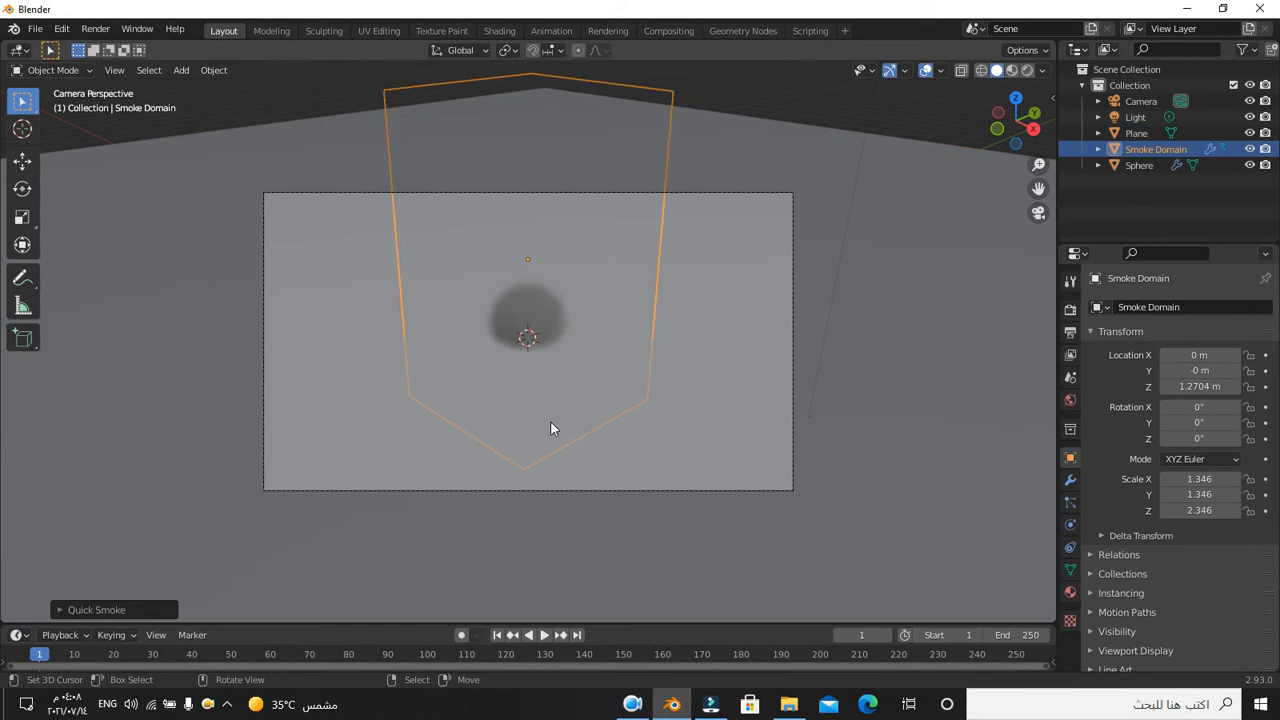
pyautogui.click(1071, 525)
pyautogui.scroll(-8, 1180, 450)
pyautogui.scroll(-1, 1180, 450)
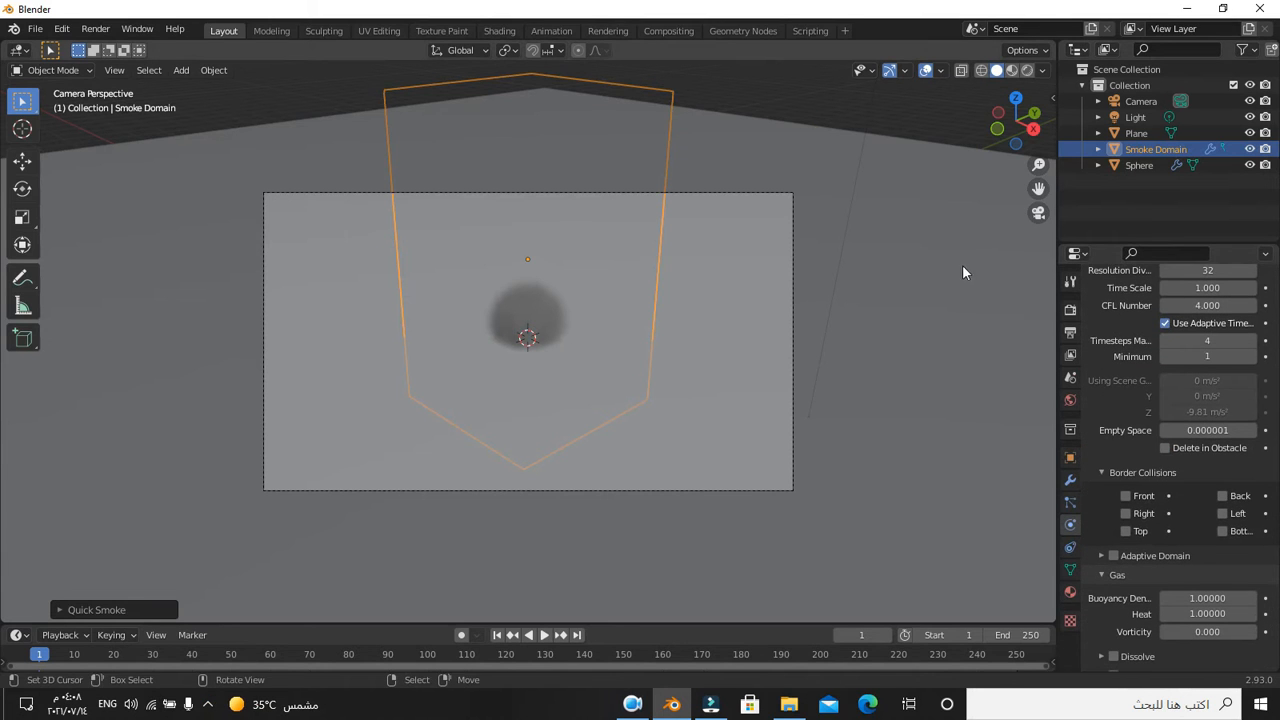
# Show the view lock options and reframe the camera on the smoke domain from a different side
pyautogui.press('n')
pyautogui.click(1046, 232)
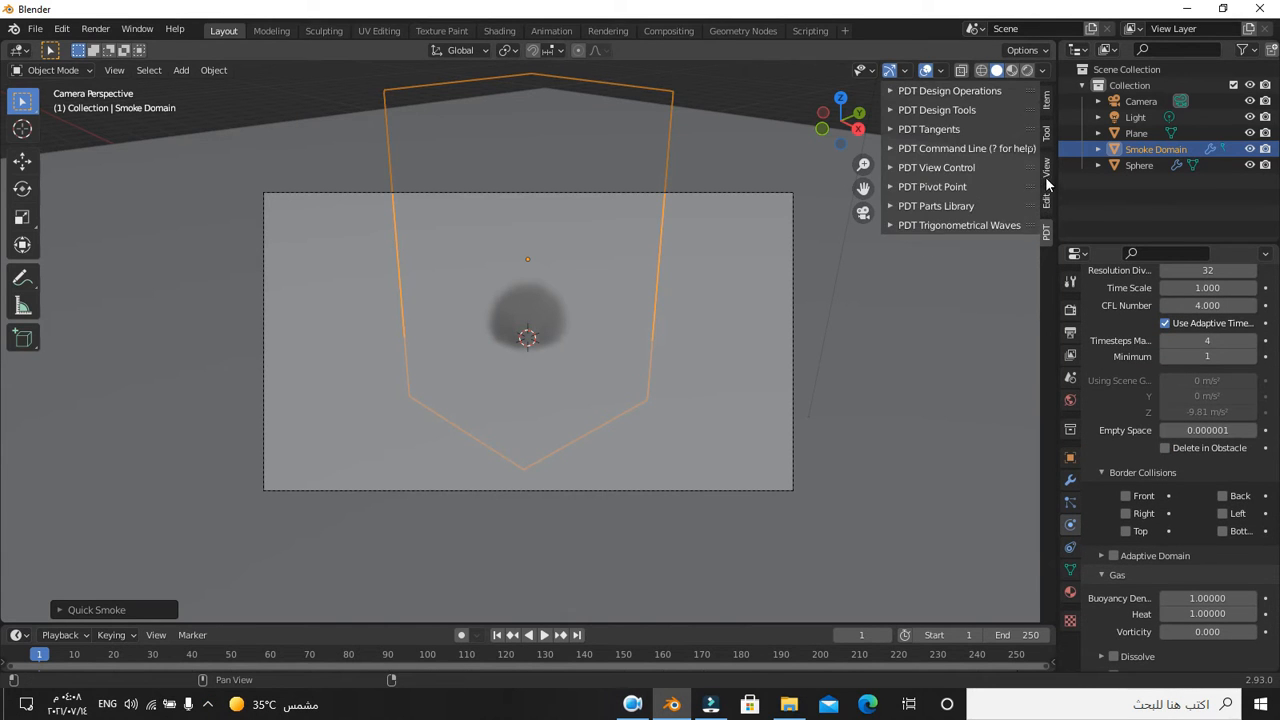
pyautogui.click(1046, 200)
pyautogui.click(1046, 159)
pyautogui.moveTo(836, 337); pyautogui.dragTo(668, 366, button='middle')
pyautogui.scroll(6, 1180, 450)
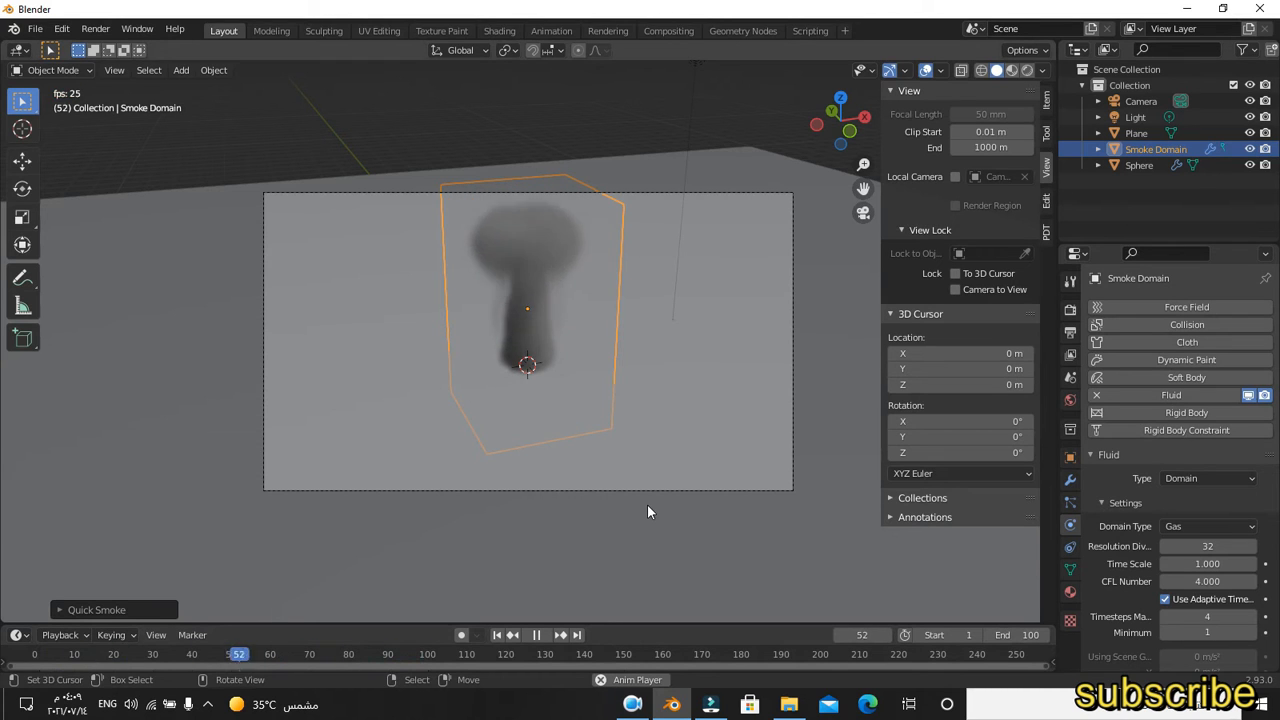
# Stop the smoke playback at frame 78 and lower the camera's viewing angle, leaving the camera unlocked from the view
pyautogui.press('space')
pyautogui.moveTo(727, 384); pyautogui.dragTo(708, 348, button='middle')
pyautogui.click(955, 289)
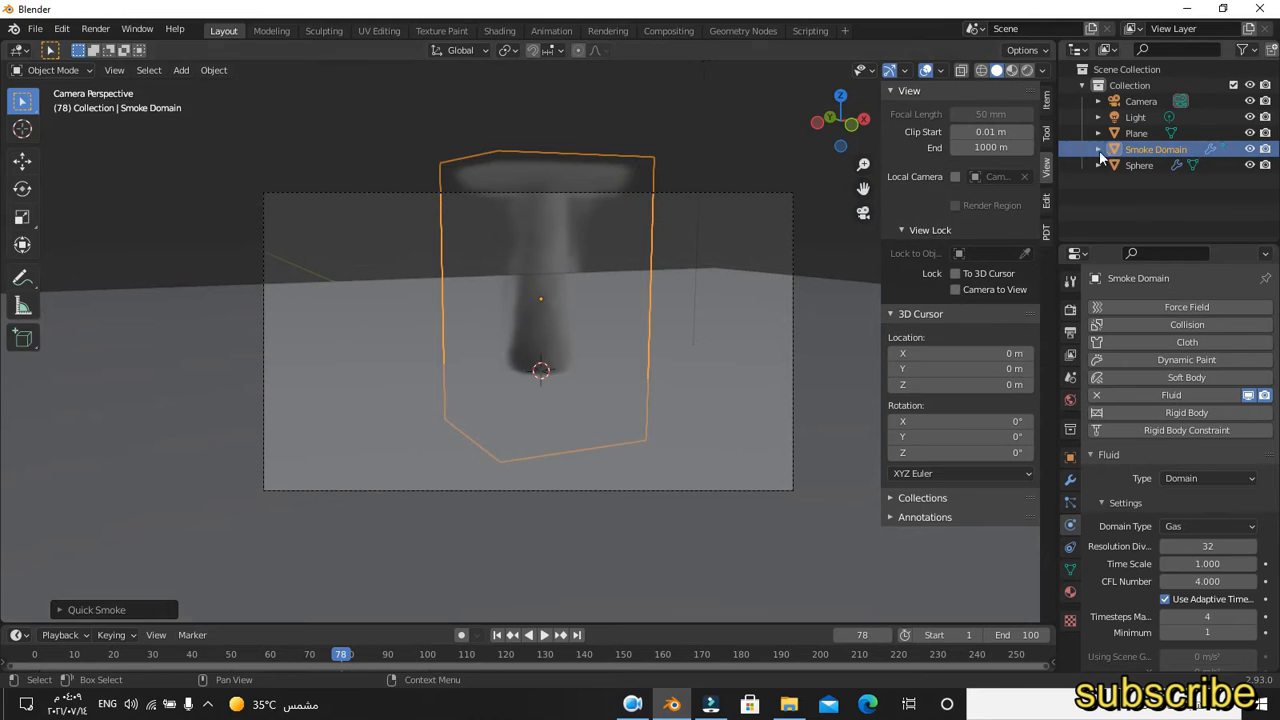
# Set the sphere's fluid flow type to Fire and hide the viewport sidebar
pyautogui.click(1139, 165)
pyautogui.click(1208, 527)
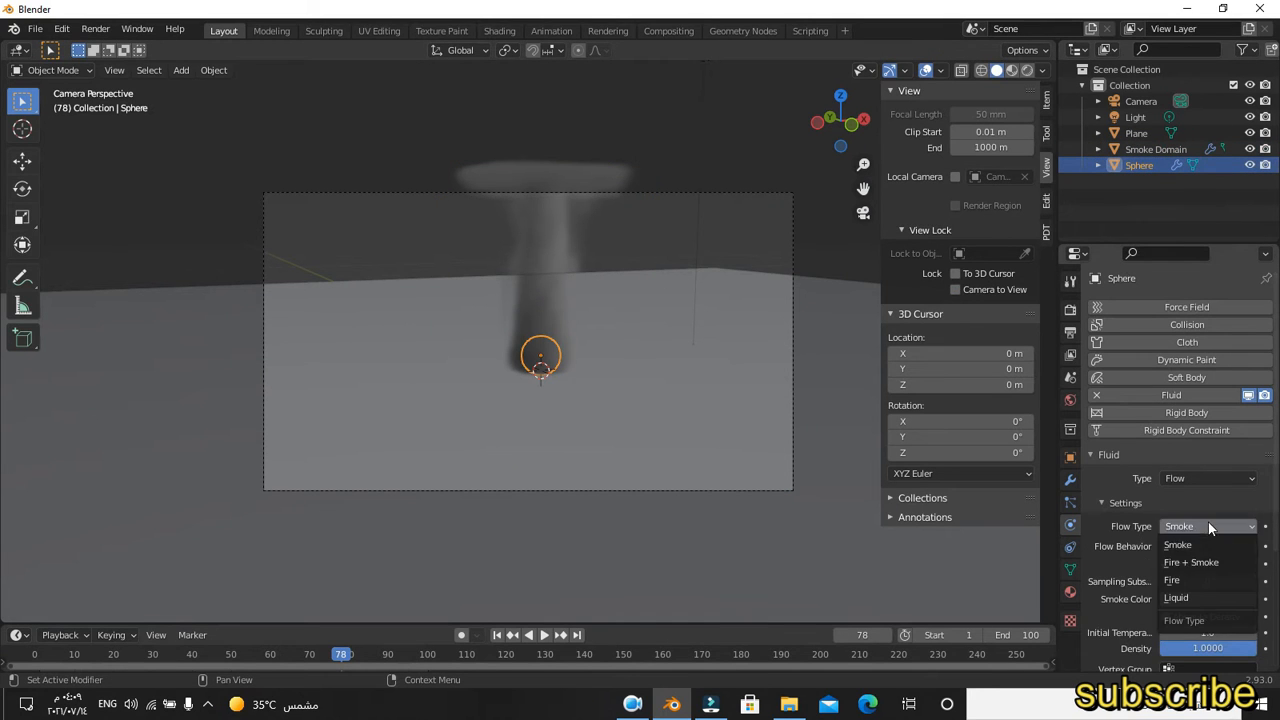
pyautogui.click(1206, 581)
pyautogui.scroll(-3, 1206, 560)
pyautogui.click(1185, 396)
pyautogui.click(1185, 396)
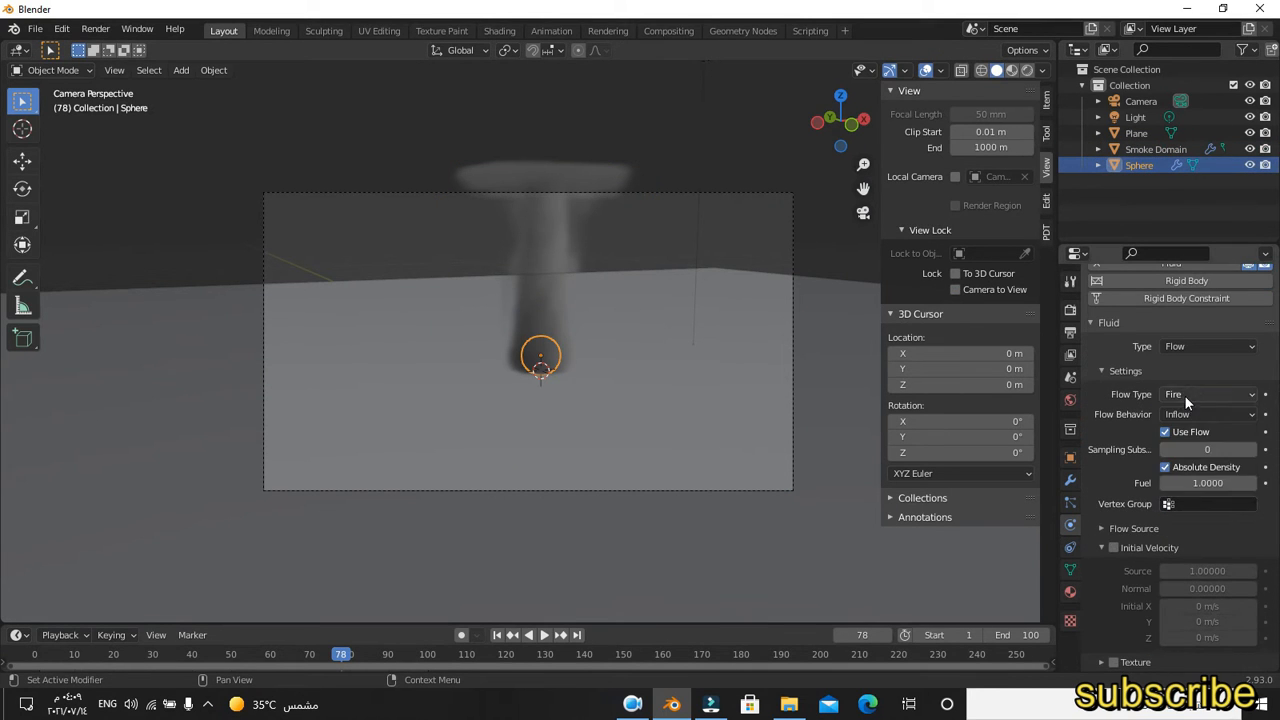
pyautogui.press('n')
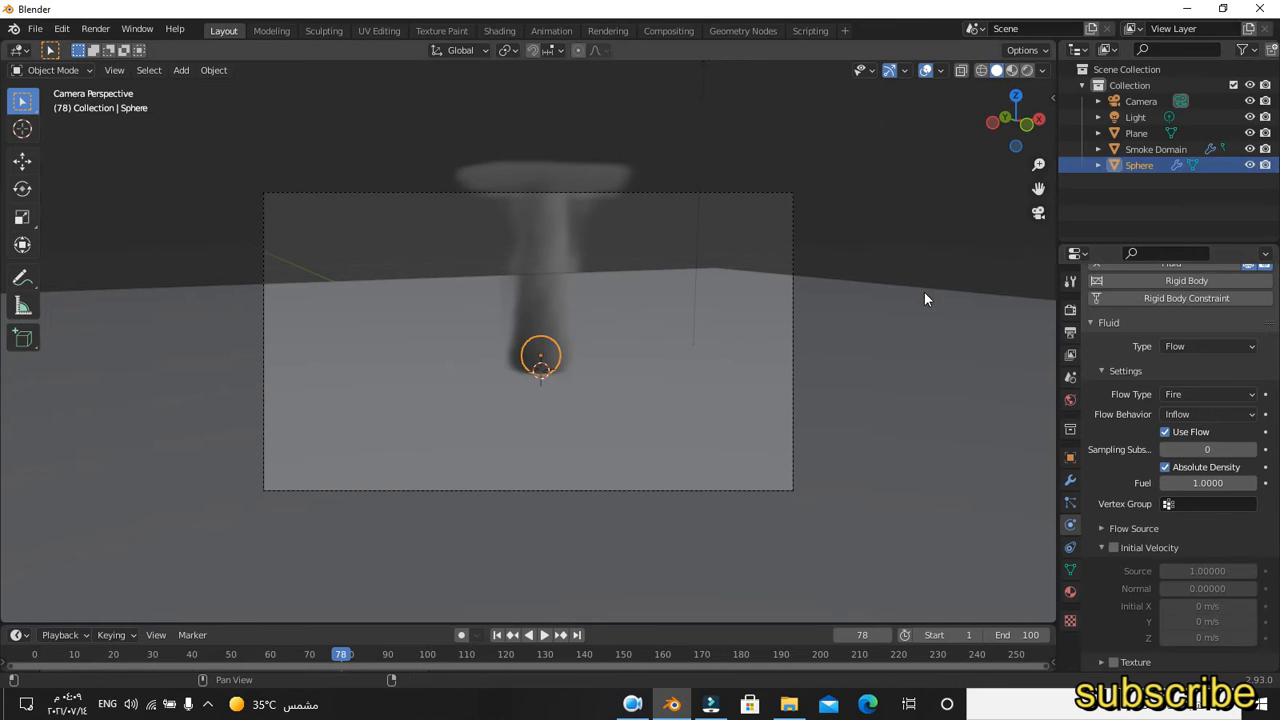
# In the Shading workspace, set the render engine to Cycles and view the rendered scene through the camera
pyautogui.click(500, 31)
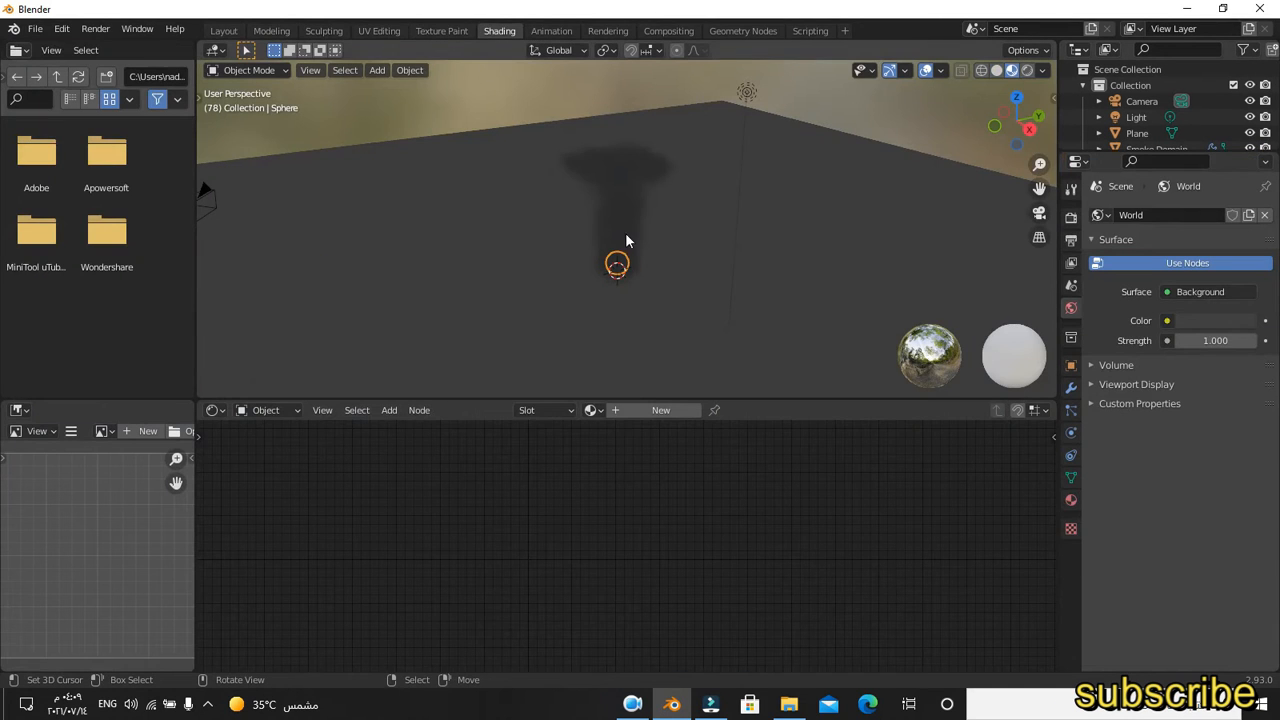
pyautogui.click(1071, 214)
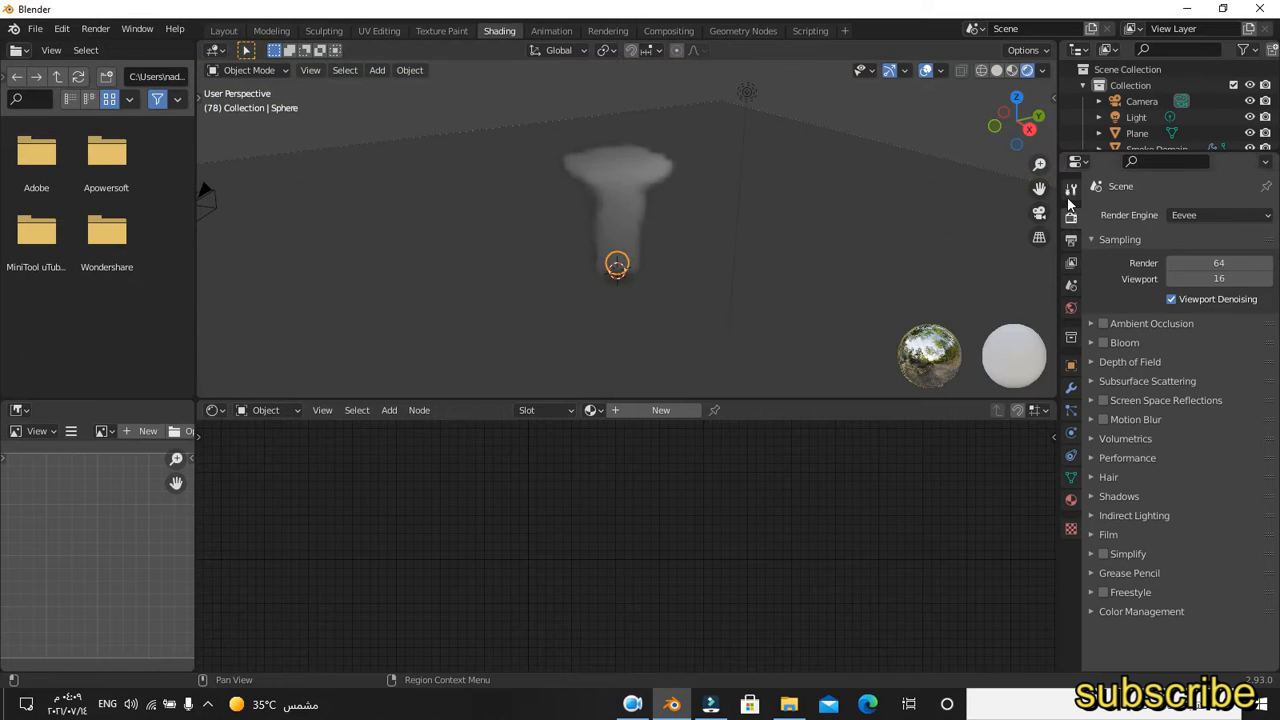
pyautogui.click(1209, 216)
pyautogui.click(1206, 268)
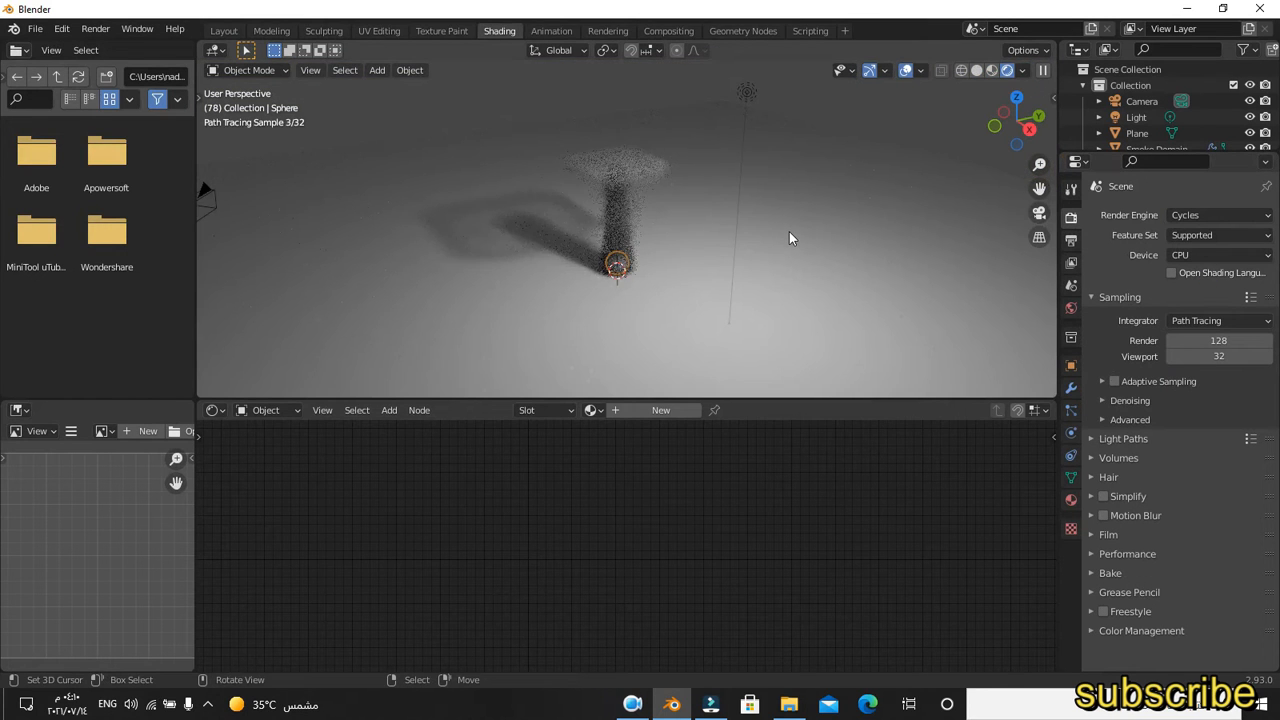
pyautogui.press('KP_0')
# Change the scene light to a Sun and set its strength to 5
pyautogui.click(1136, 117)
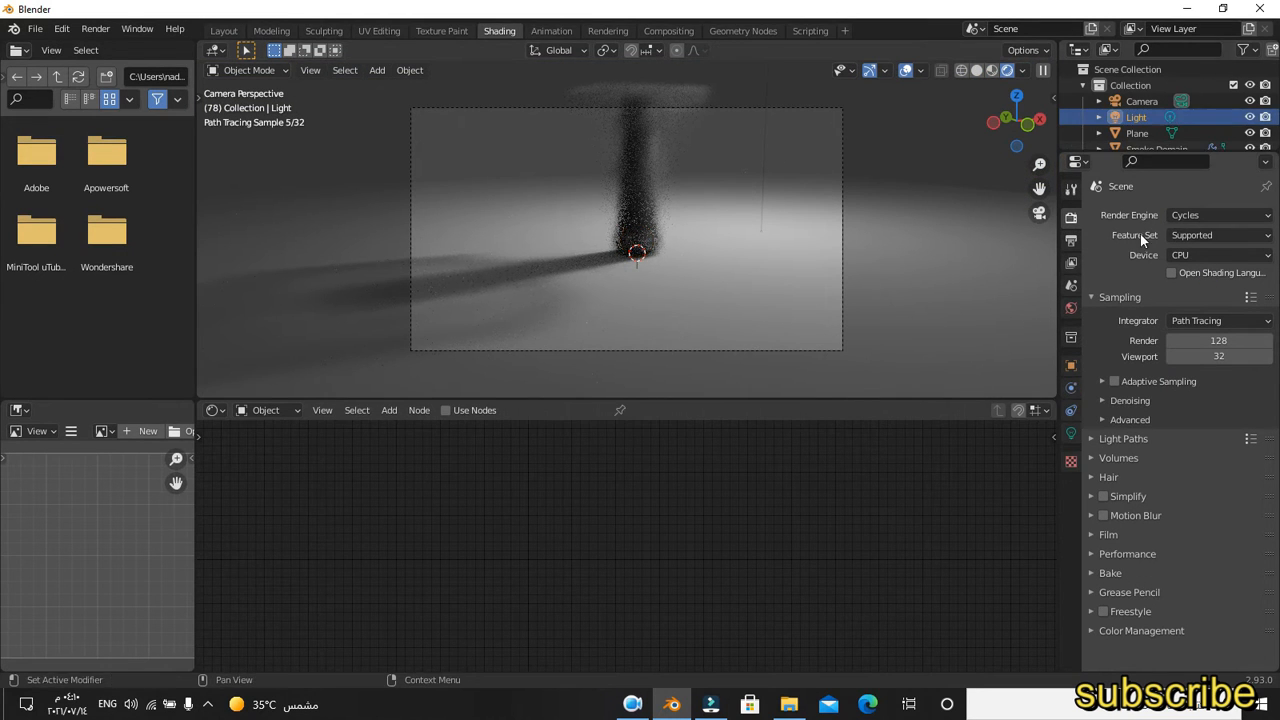
pyautogui.click(1071, 432)
pyautogui.click(1157, 282)
pyautogui.click(1200, 320)
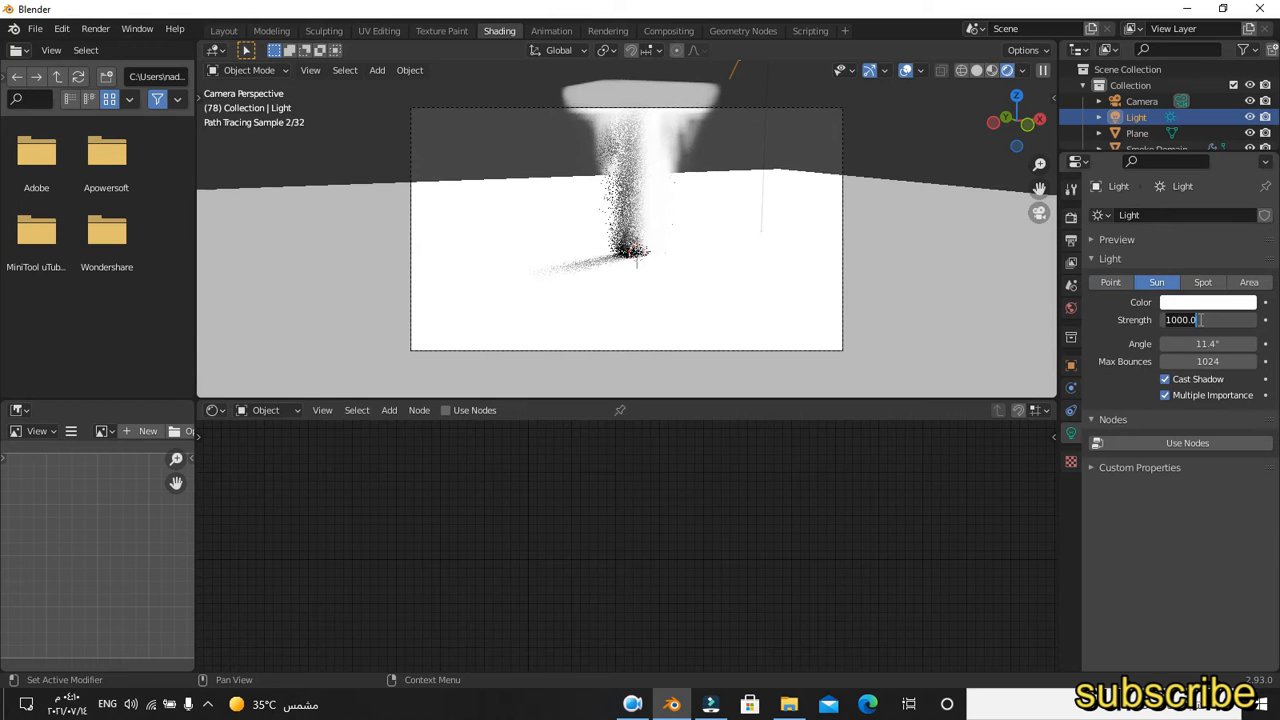
pyautogui.press('Return')
# In front view, lower the sun light along Z, rotate it to a shallower angle, and return to the camera view
pyautogui.press('KP_1')
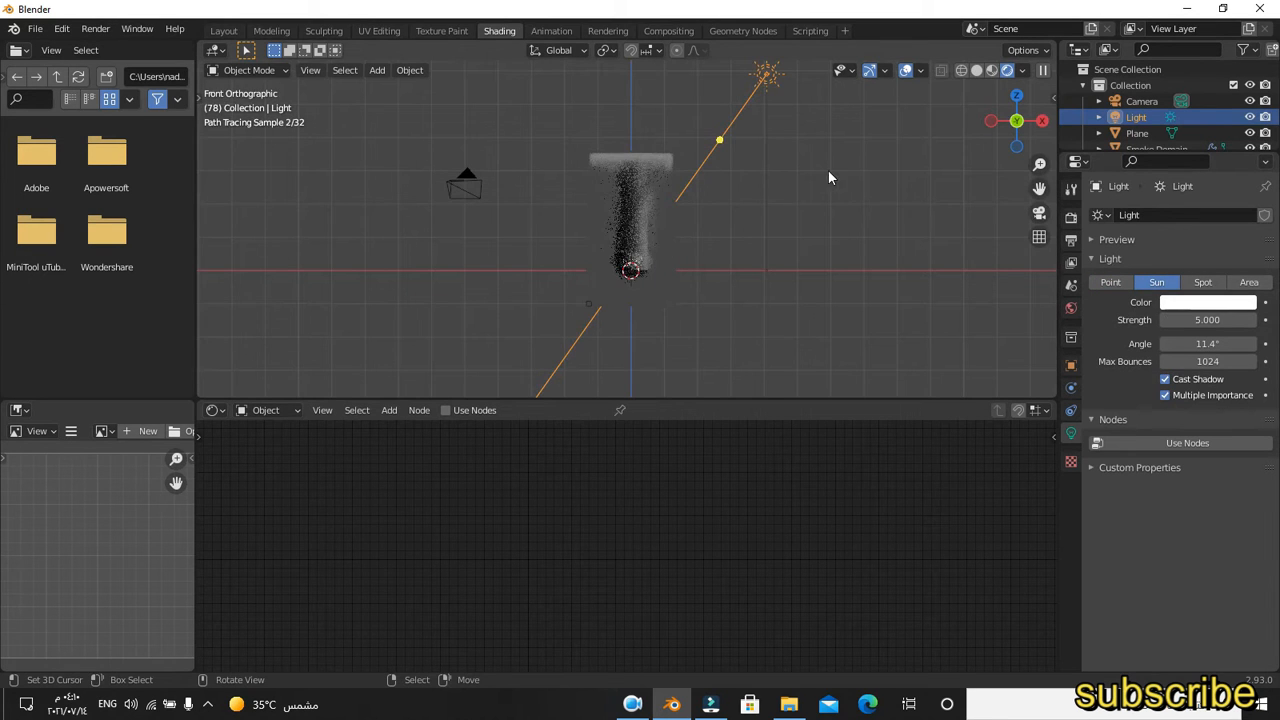
pyautogui.press('g')
pyautogui.press('z')
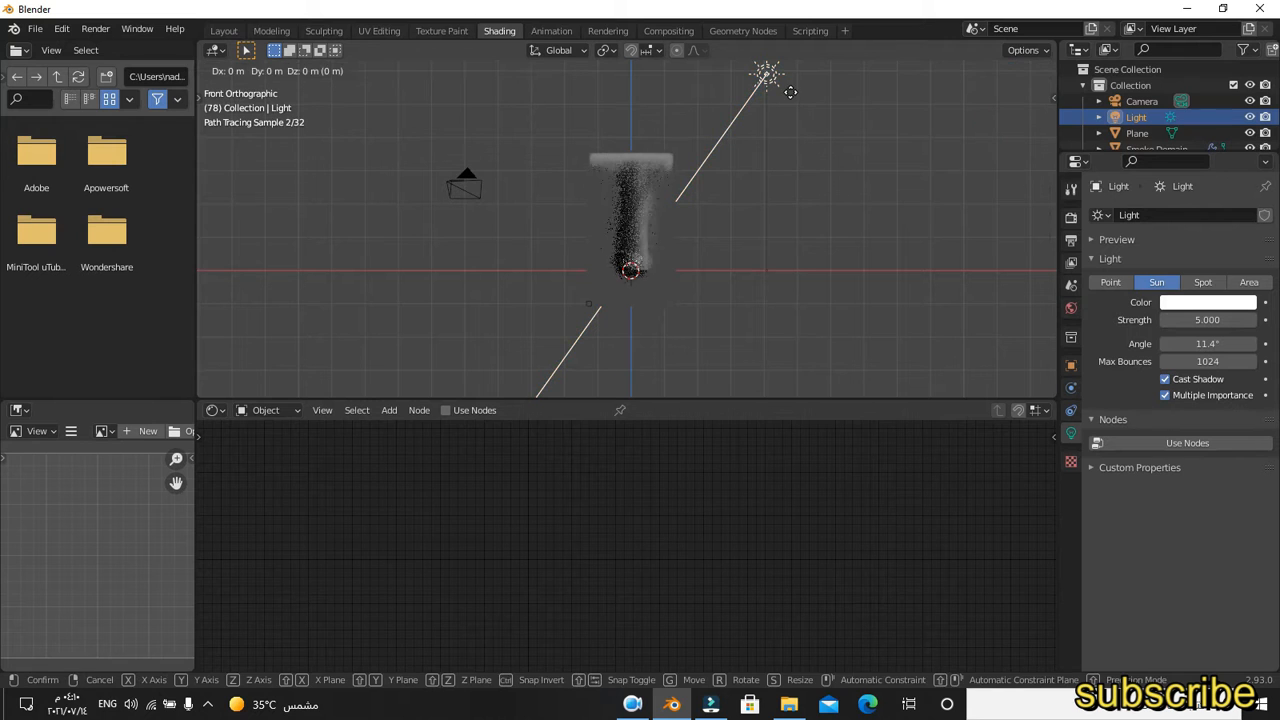
pyautogui.click(808, 216)
pyautogui.press('r')
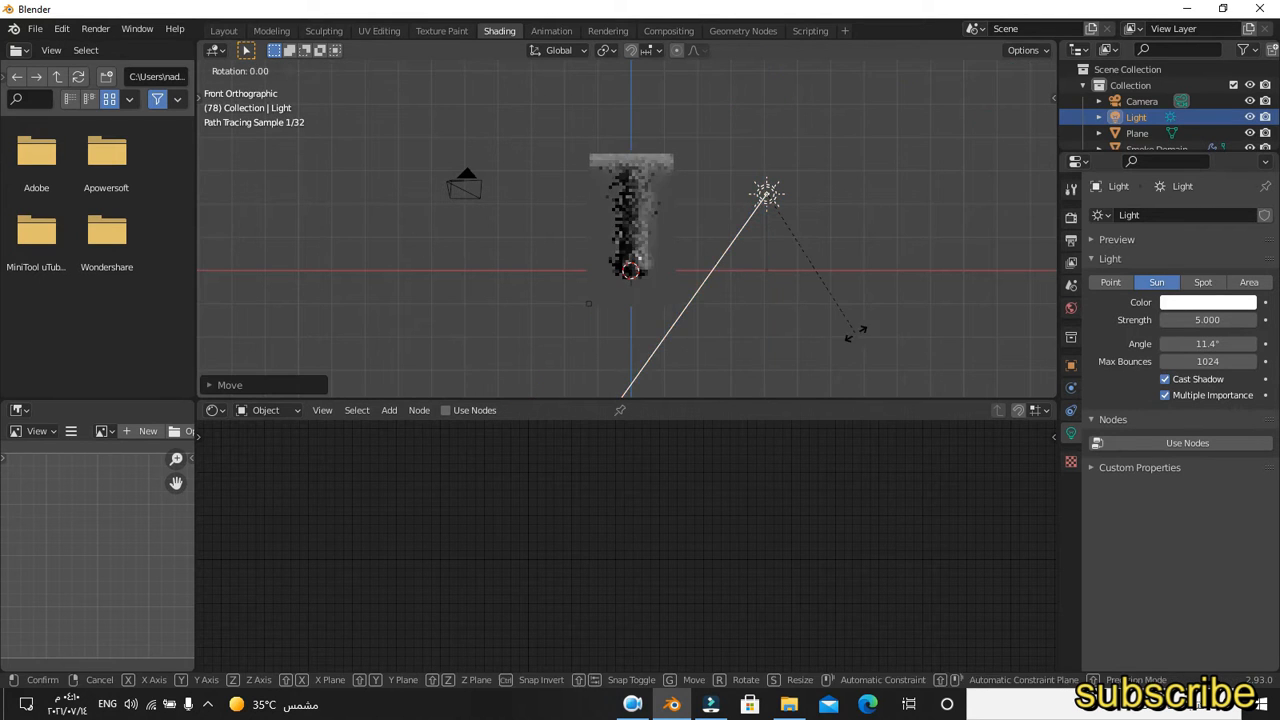
pyautogui.click(748, 308)
pyautogui.press('KP_0')
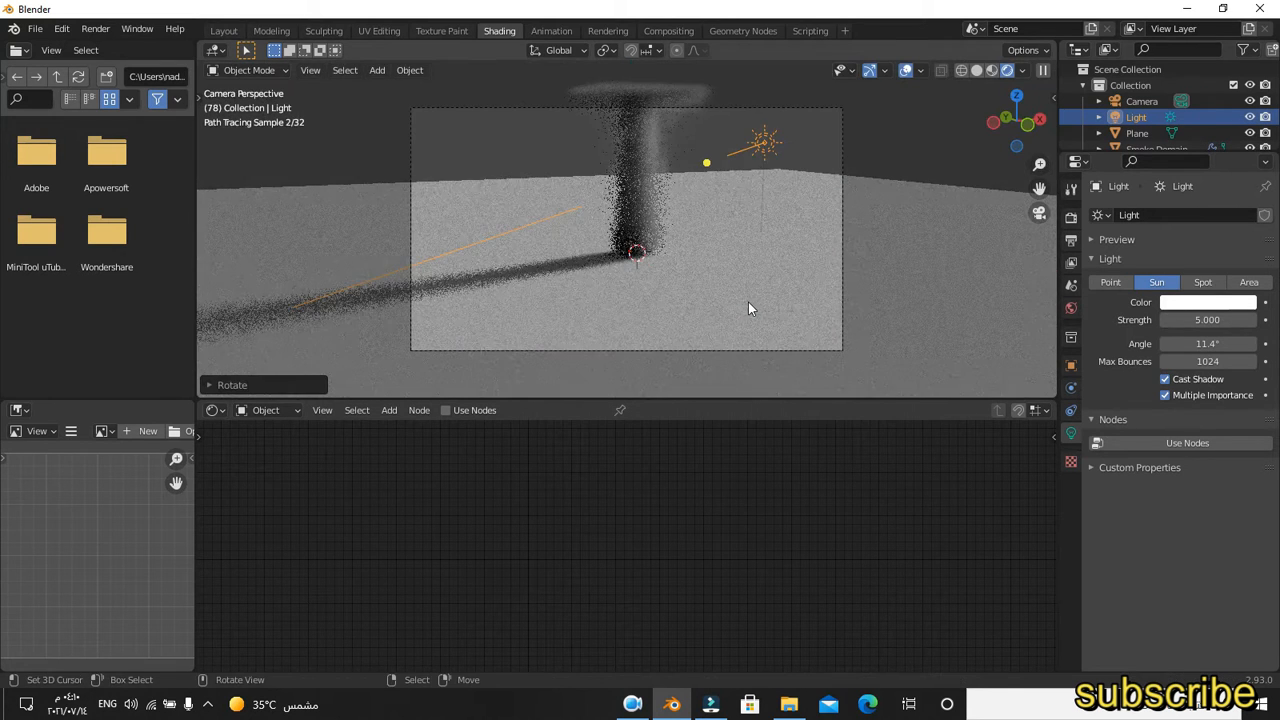
# Lock the camera to the view, orbit it around the smoke column, and unlock it again
pyautogui.press('n')
pyautogui.click(1047, 166)
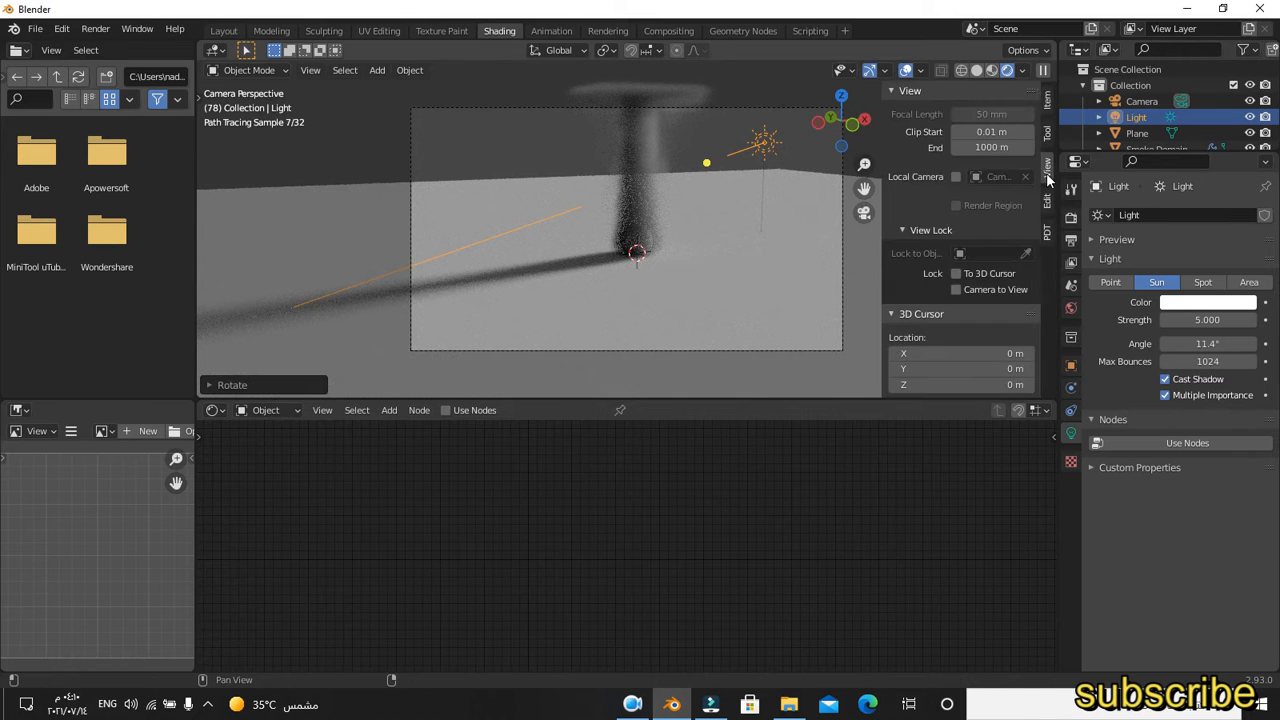
pyautogui.click(956, 289)
pyautogui.moveTo(800, 280); pyautogui.dragTo(622, 270, button='middle')
pyautogui.click(956, 289)
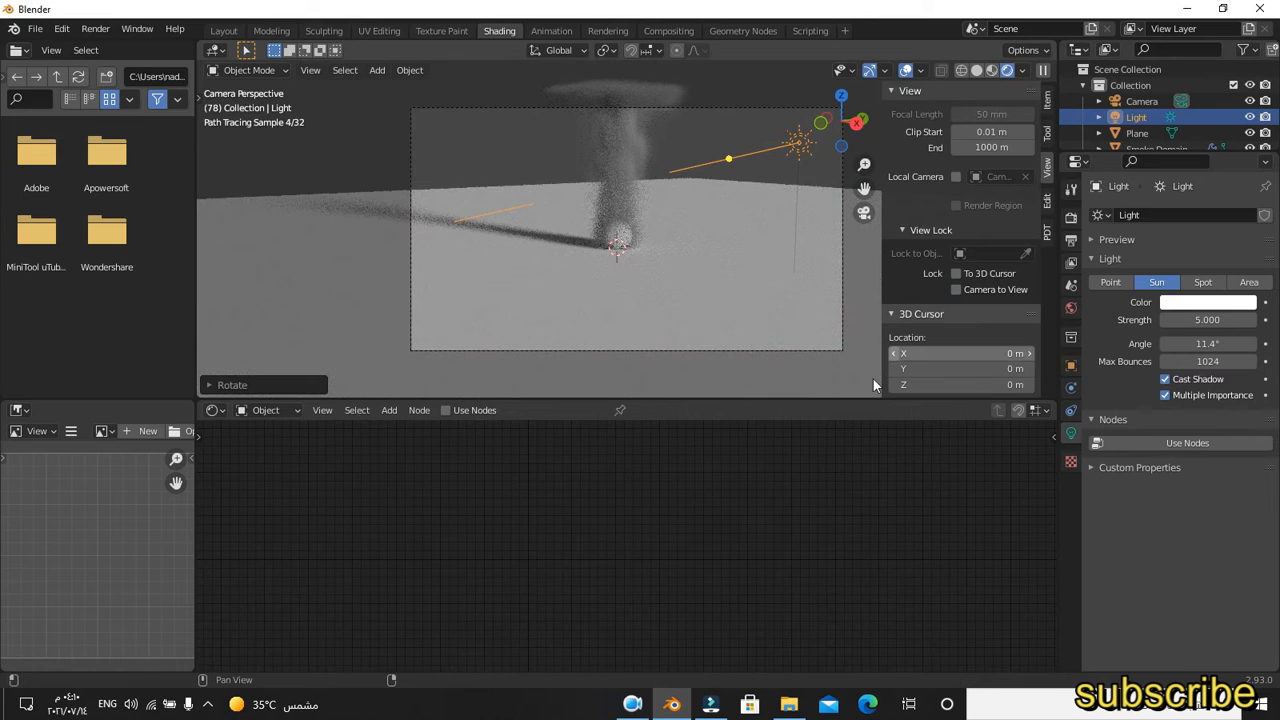
# Enlarge the node editor and outliner, and select Smoke Domain to show its material nodes
pyautogui.moveTo(848, 400); pyautogui.dragTo(849, 338)
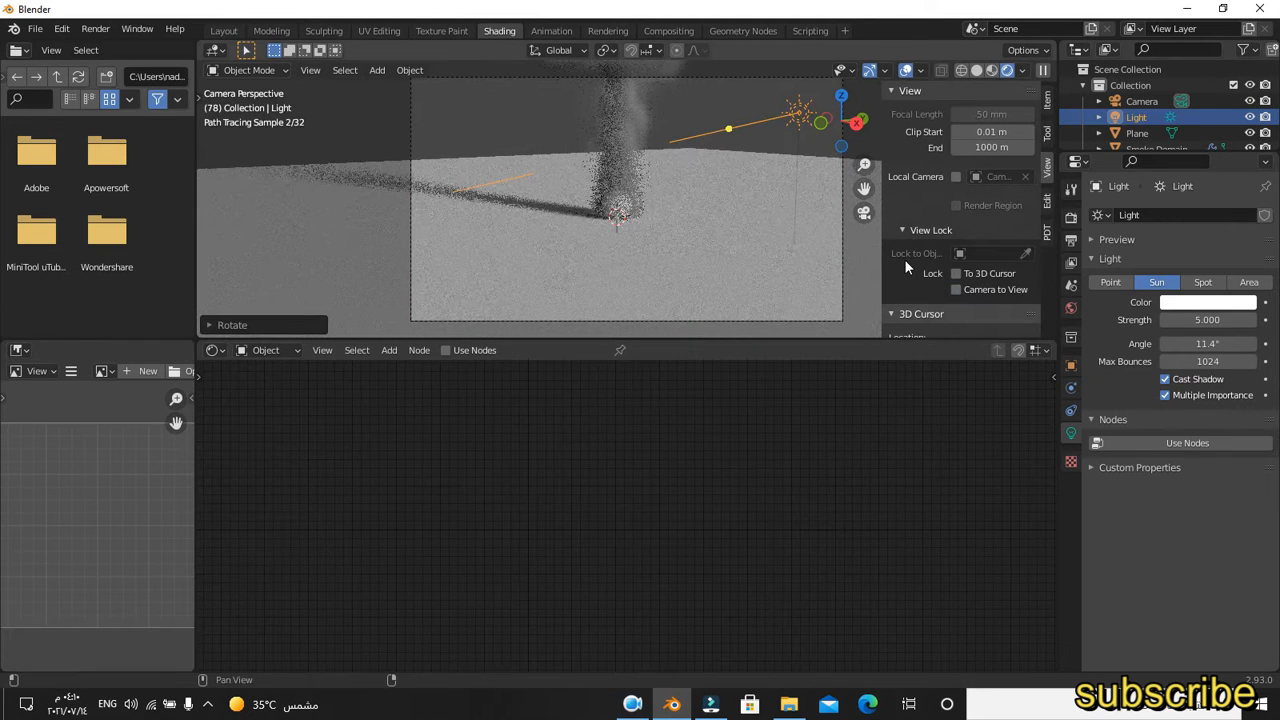
pyautogui.press('n')
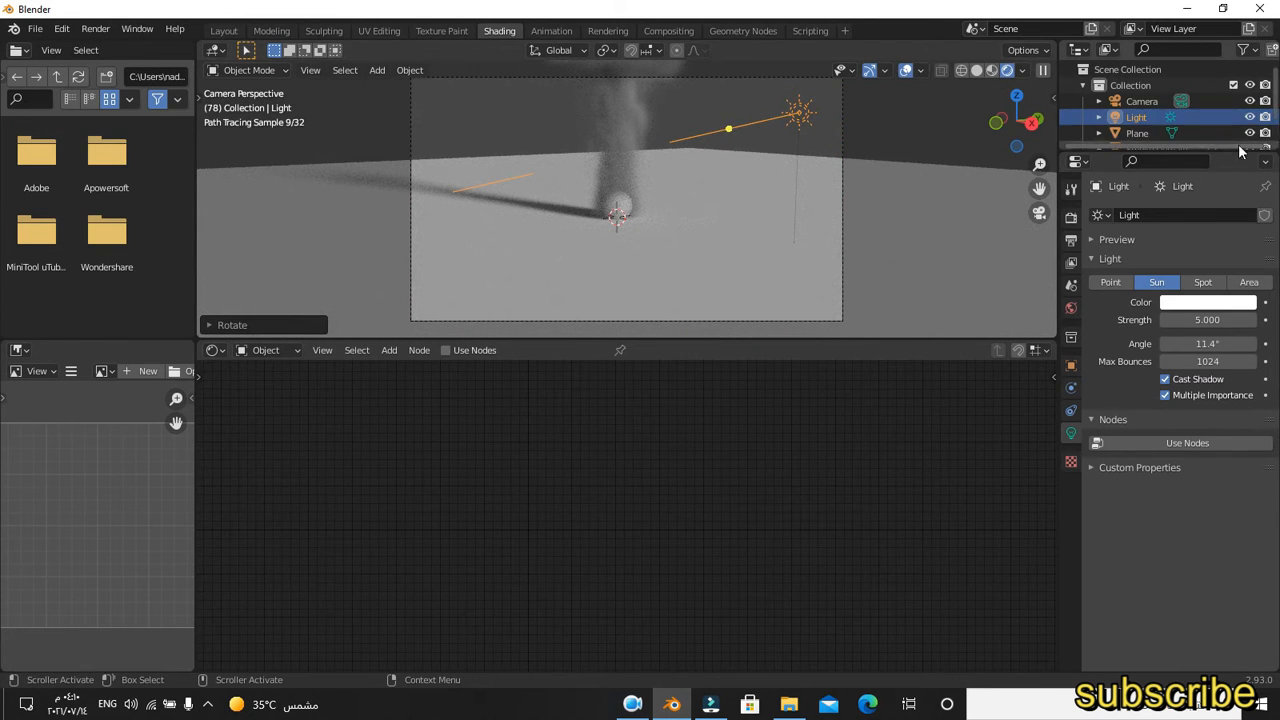
pyautogui.moveTo(1222, 150); pyautogui.dragTo(1222, 196)
pyautogui.click(1152, 149)
pyautogui.moveTo(927, 459); pyautogui.dragTo(798, 415)
# Add a Math node in front of the Principled Volume node in the smoke domain material
pyautogui.hotkey('shift', 'a')
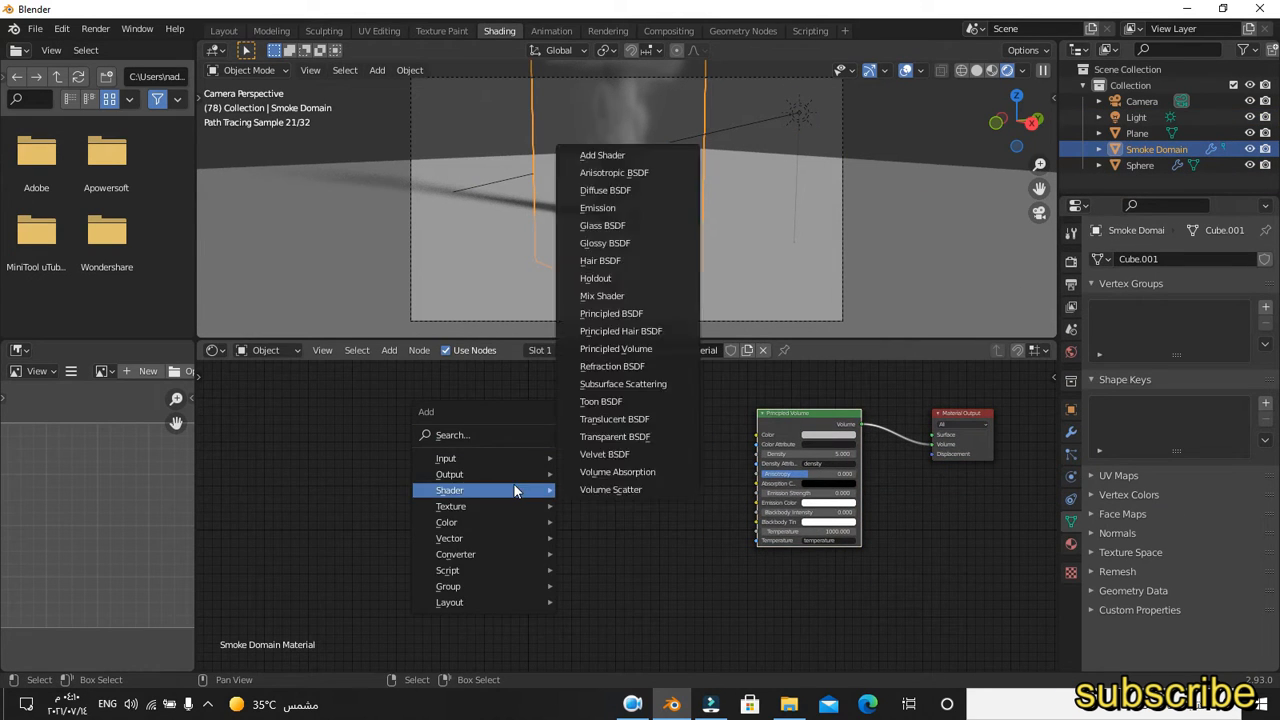
pyautogui.moveTo(510, 554)
pyautogui.click(582, 456)
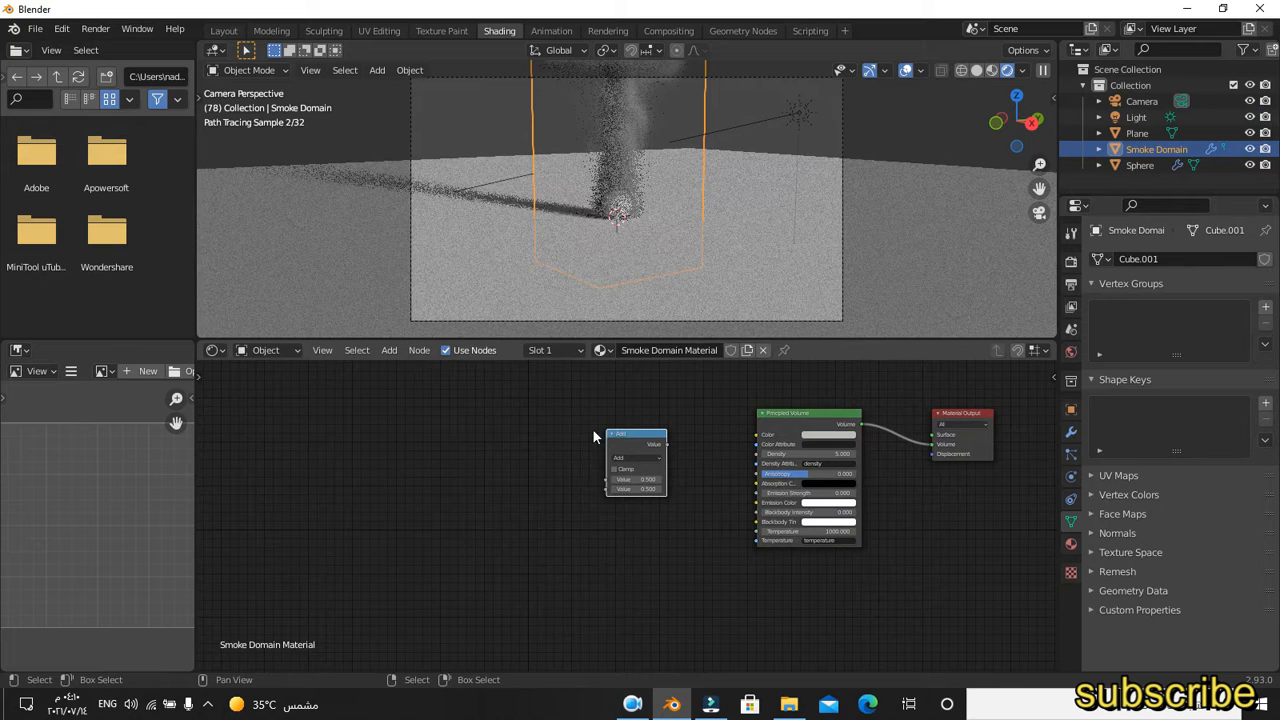
pyautogui.click(592, 428)
# Add a ColorRamp node before the Math node and place a duplicate of it underneath
pyautogui.hotkey('shift', 'a')
pyautogui.click(555, 459)
pyautogui.click(429, 404)
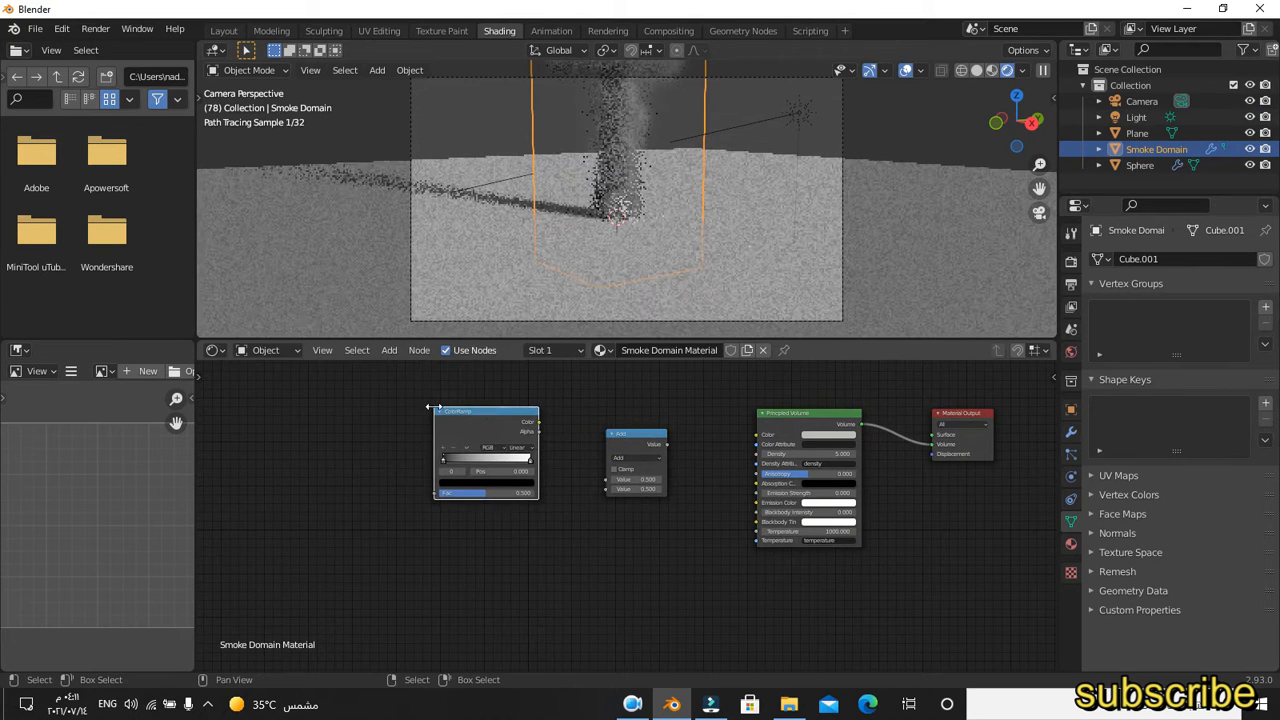
pyautogui.hotkey('shift', 'd')
pyautogui.click(498, 560)
pyautogui.hotkey('shift', 'a')
pyautogui.moveTo(345, 332)
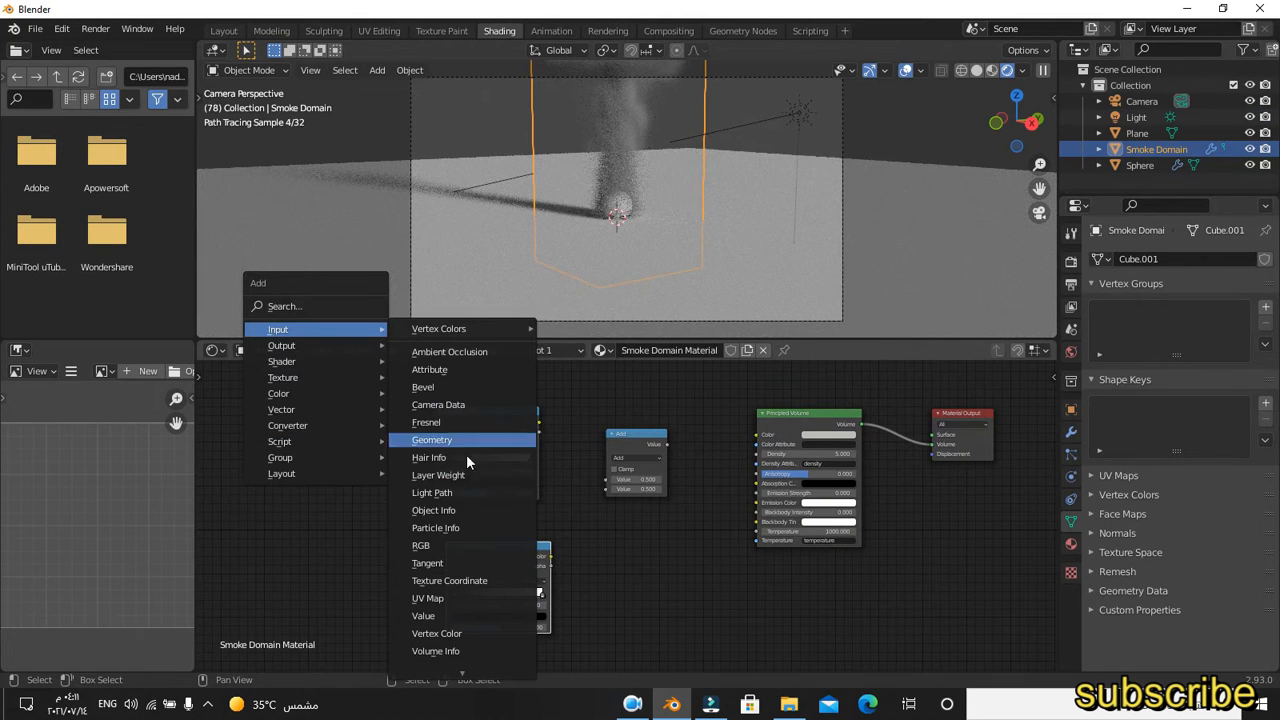
pyautogui.click(445, 528)
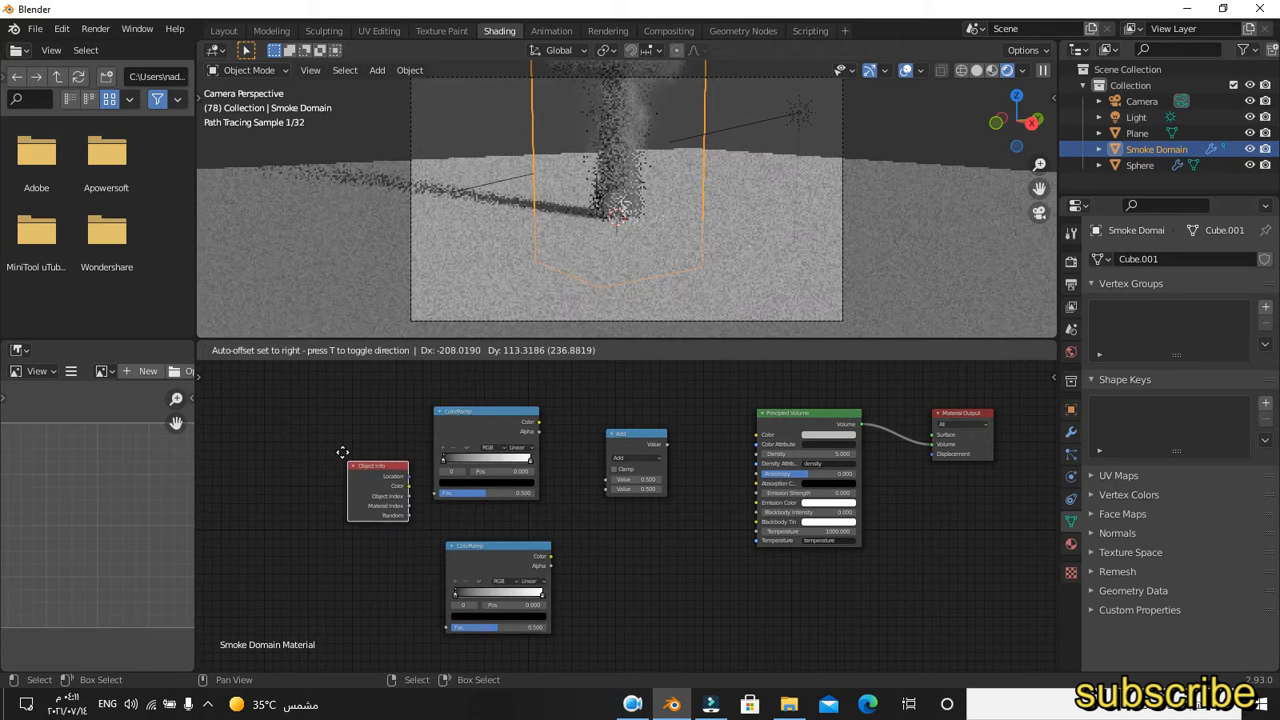
pyautogui.click(301, 425)
pyautogui.hotkey('shift', 'a')
pyautogui.moveTo(301, 426)
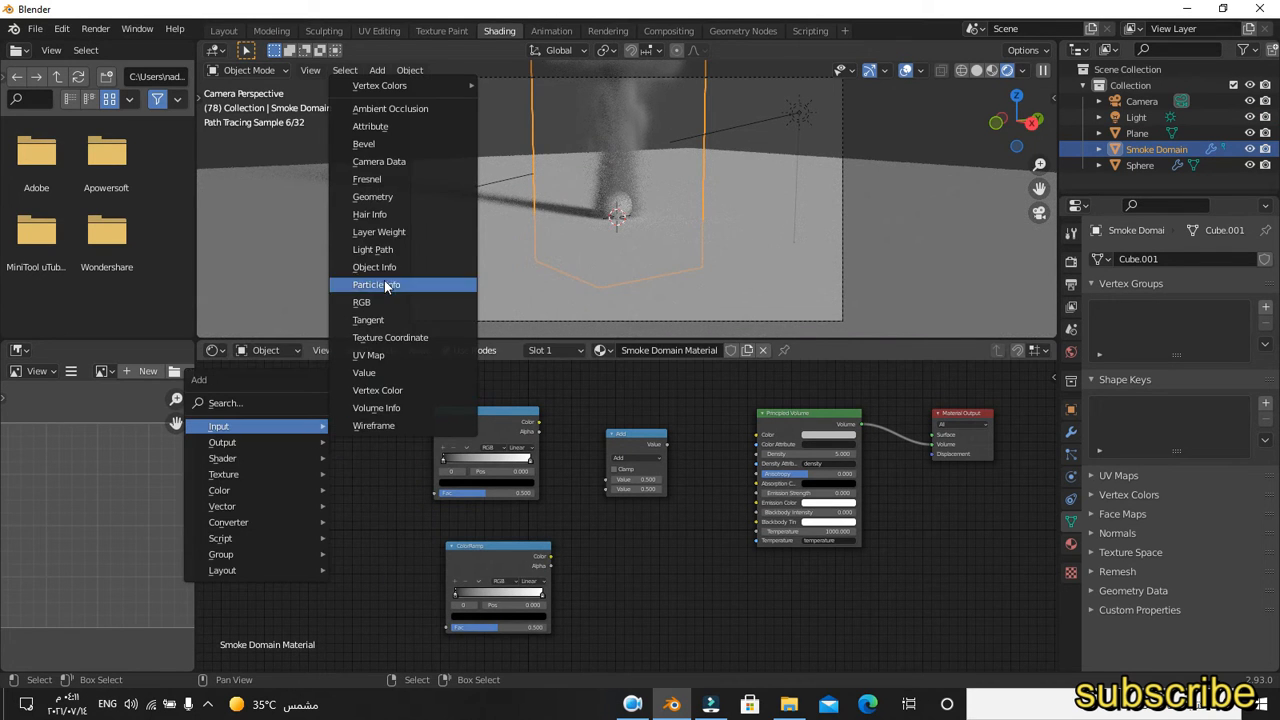
pyautogui.click(386, 251)
pyautogui.rightClick(278, 400)
pyautogui.hotkey('shift', 'a')
pyautogui.moveTo(279, 401)
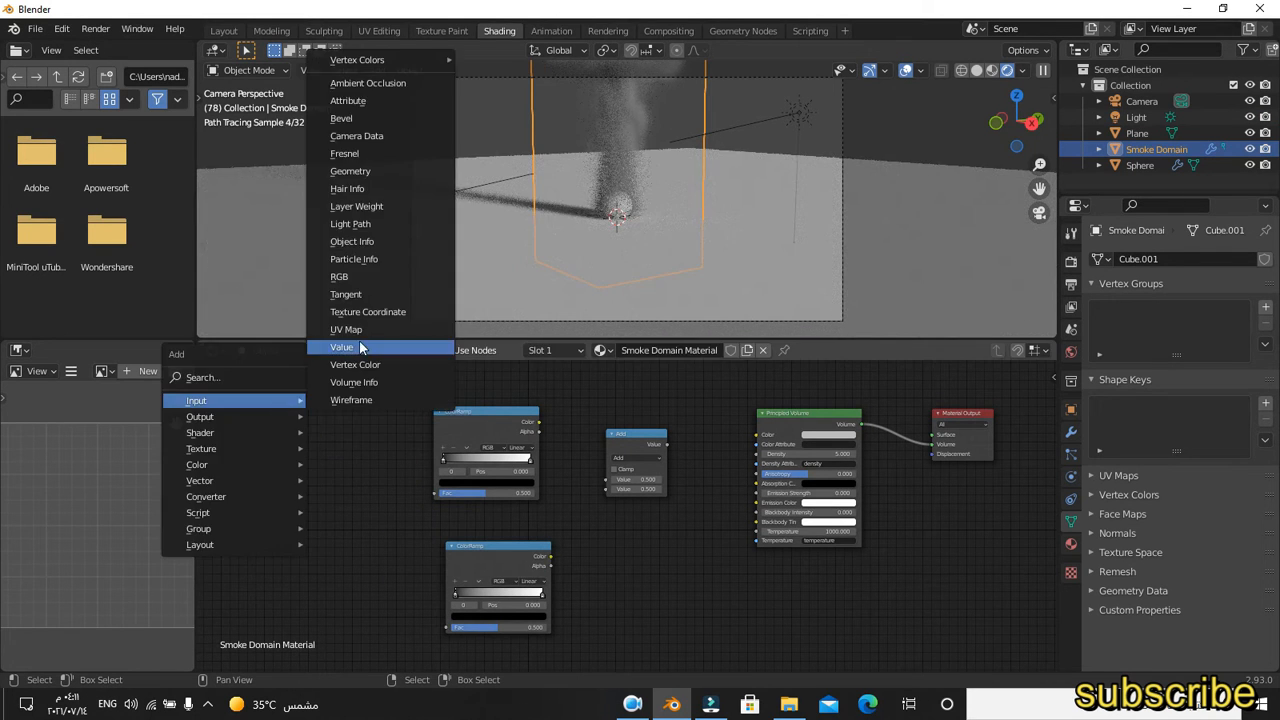
pyautogui.click(372, 252)
pyautogui.rightClick(308, 397)
pyautogui.hotkey('shift', 'a')
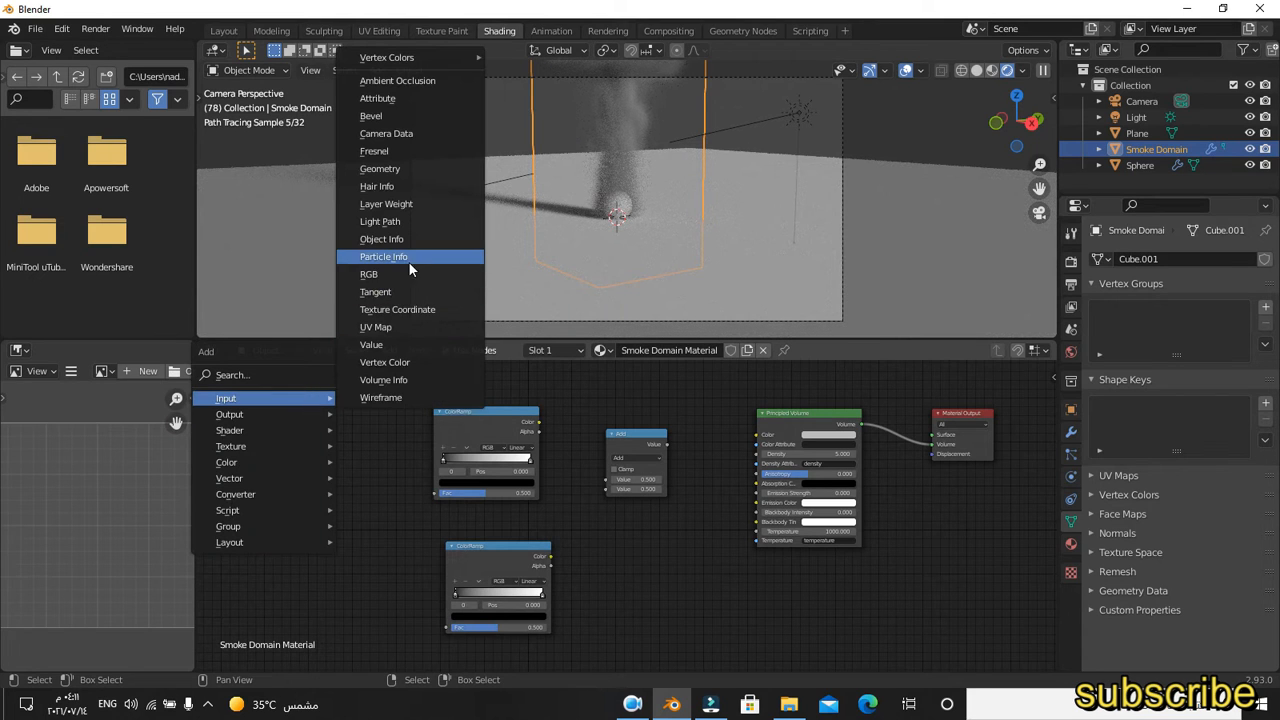
pyautogui.click(401, 186)
pyautogui.rightClick(286, 409)
pyautogui.hotkey('shift', 'a')
pyautogui.moveTo(286, 409)
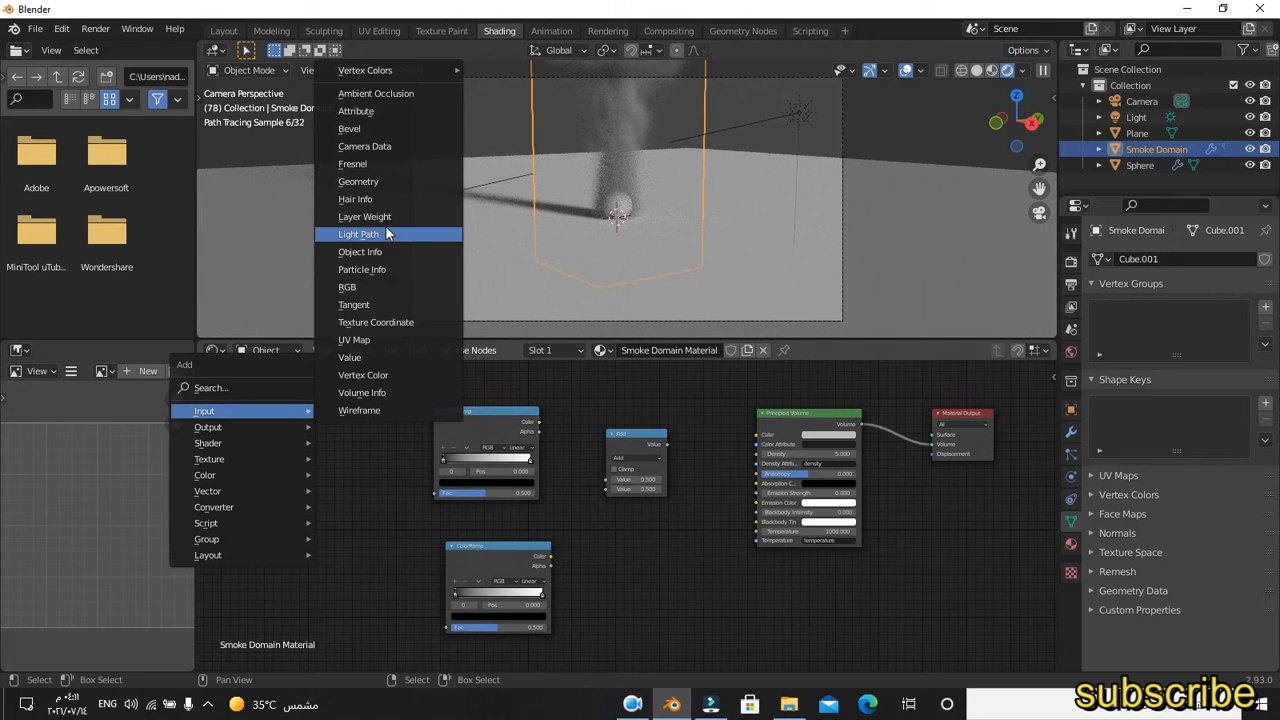
pyautogui.click(385, 218)
pyautogui.rightClick(289, 423)
pyautogui.hotkey('shift', 'a')
pyautogui.moveTo(289, 425)
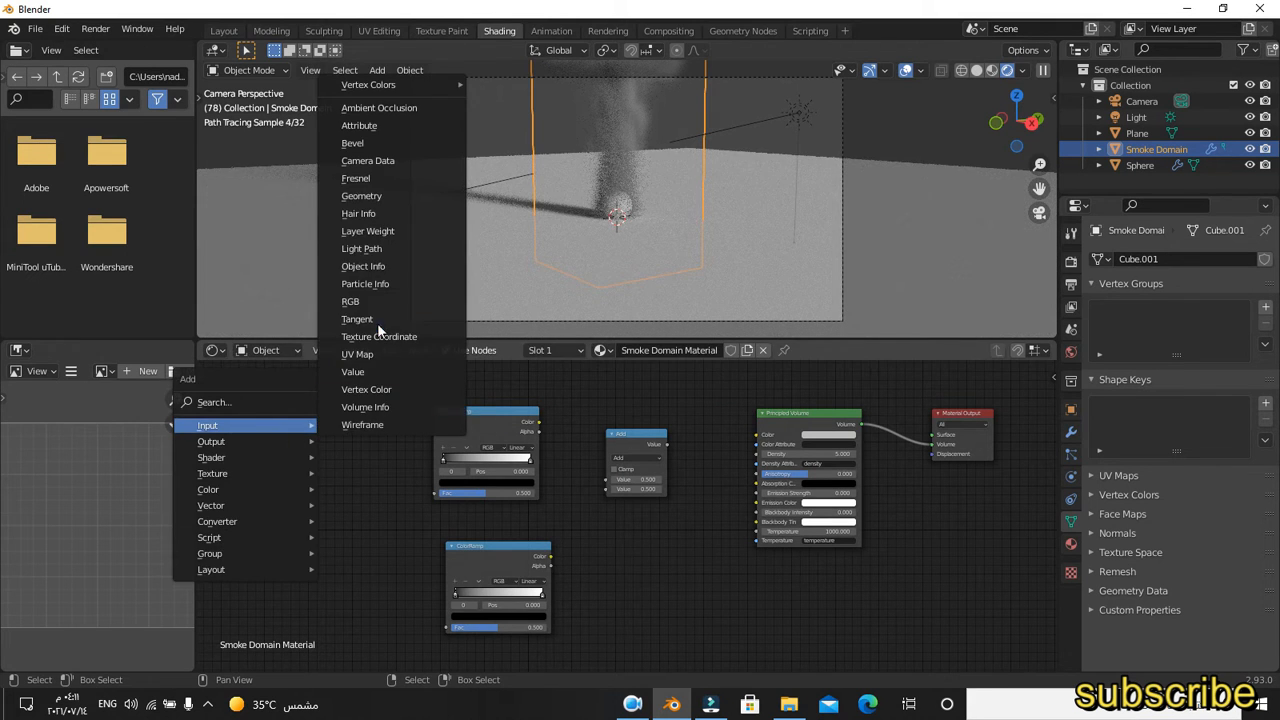
pyautogui.click(378, 253)
pyautogui.rightClick(304, 400)
# Add a Volume Info node in front of the upper ColorRamp node
pyautogui.hotkey('shift', 'a')
pyautogui.moveTo(308, 405)
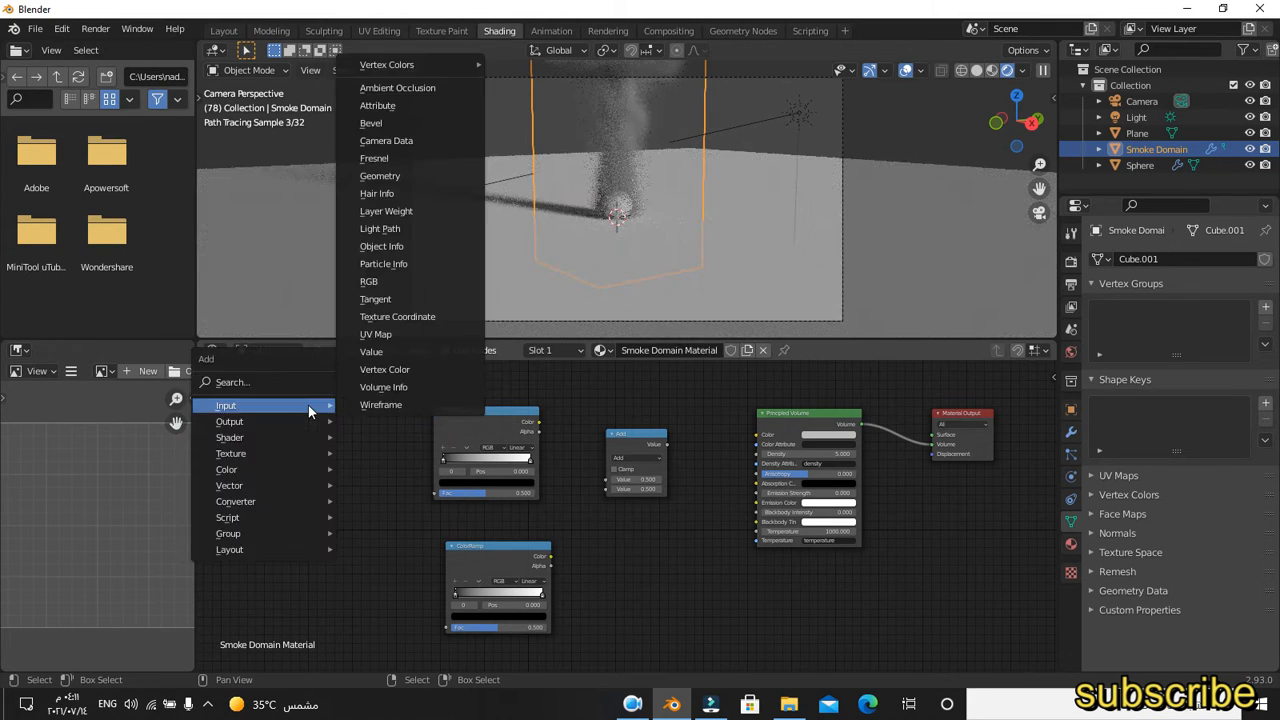
pyautogui.click(392, 388)
pyautogui.click(360, 457)
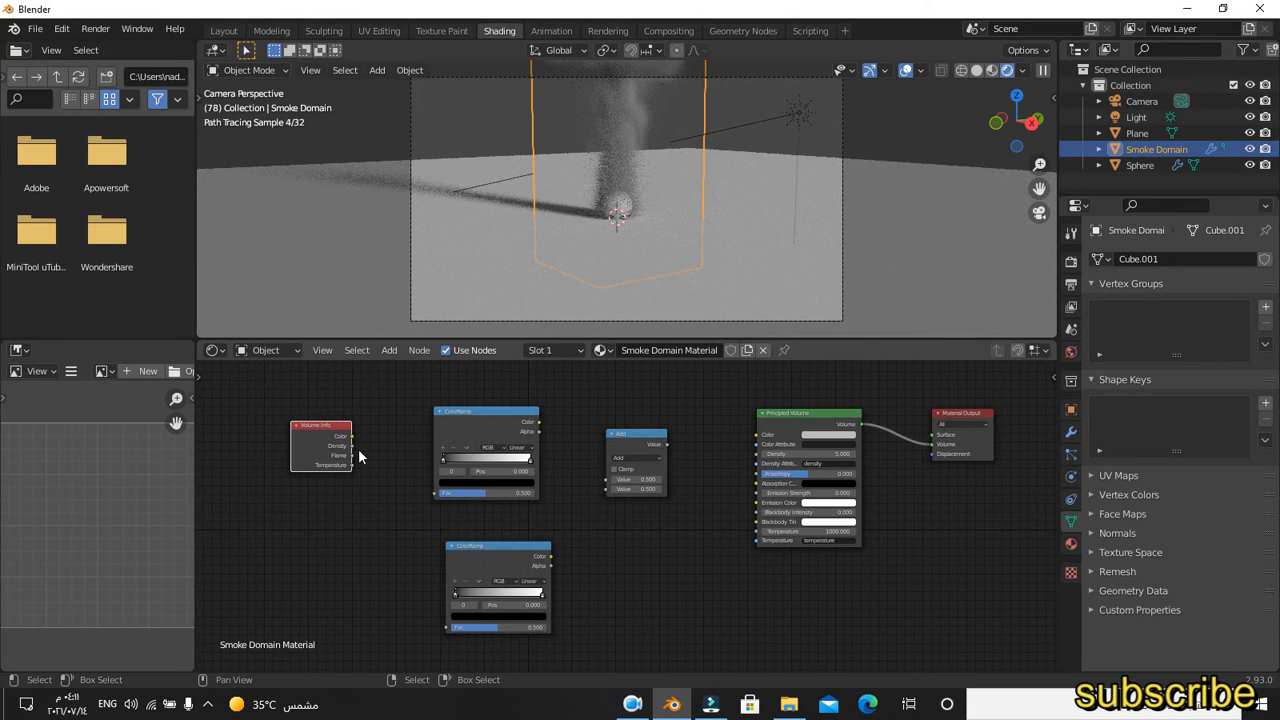
# Connect Volume Info's Density to the Principled Volume's Density, and insert the upper ColorRamp and the Math node into that link
pyautogui.moveTo(765, 459); pyautogui.dragTo(764, 457)
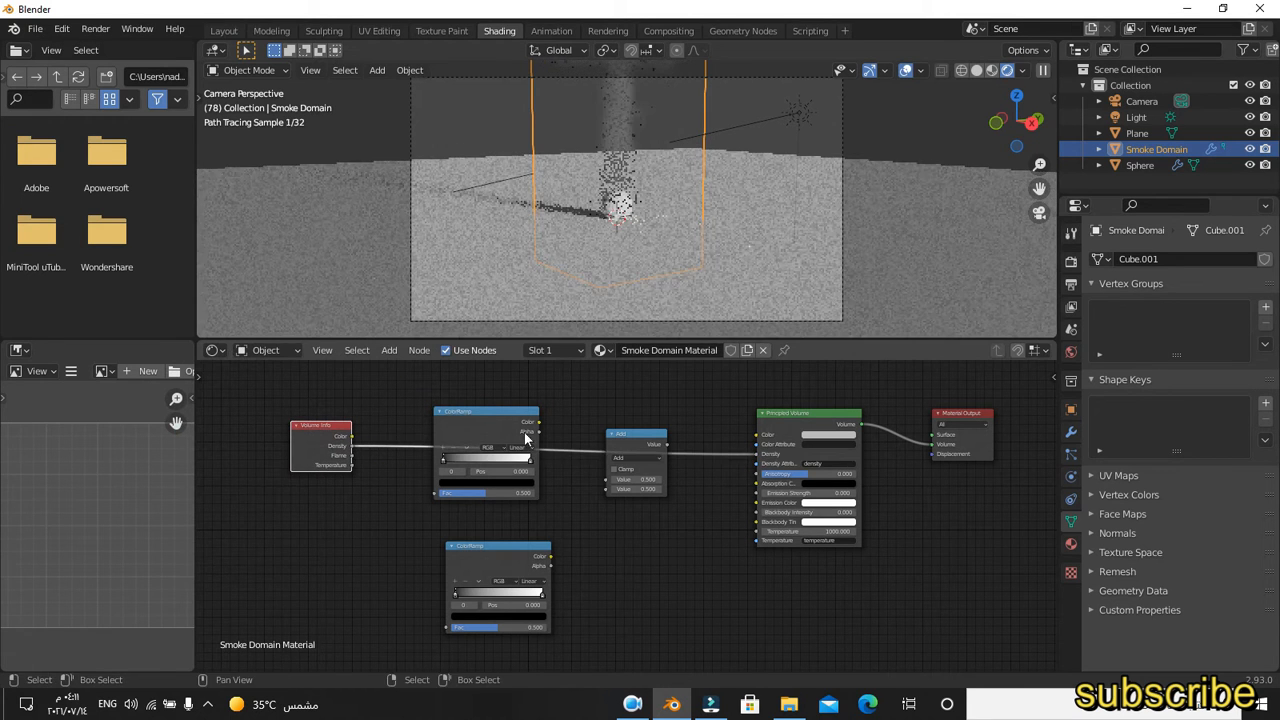
pyautogui.moveTo(520, 421); pyautogui.dragTo(520, 407)
pyautogui.moveTo(629, 436); pyautogui.dragTo(634, 416)
# Set the Math node's operation to Multiply with a value of 75
pyautogui.click(641, 438)
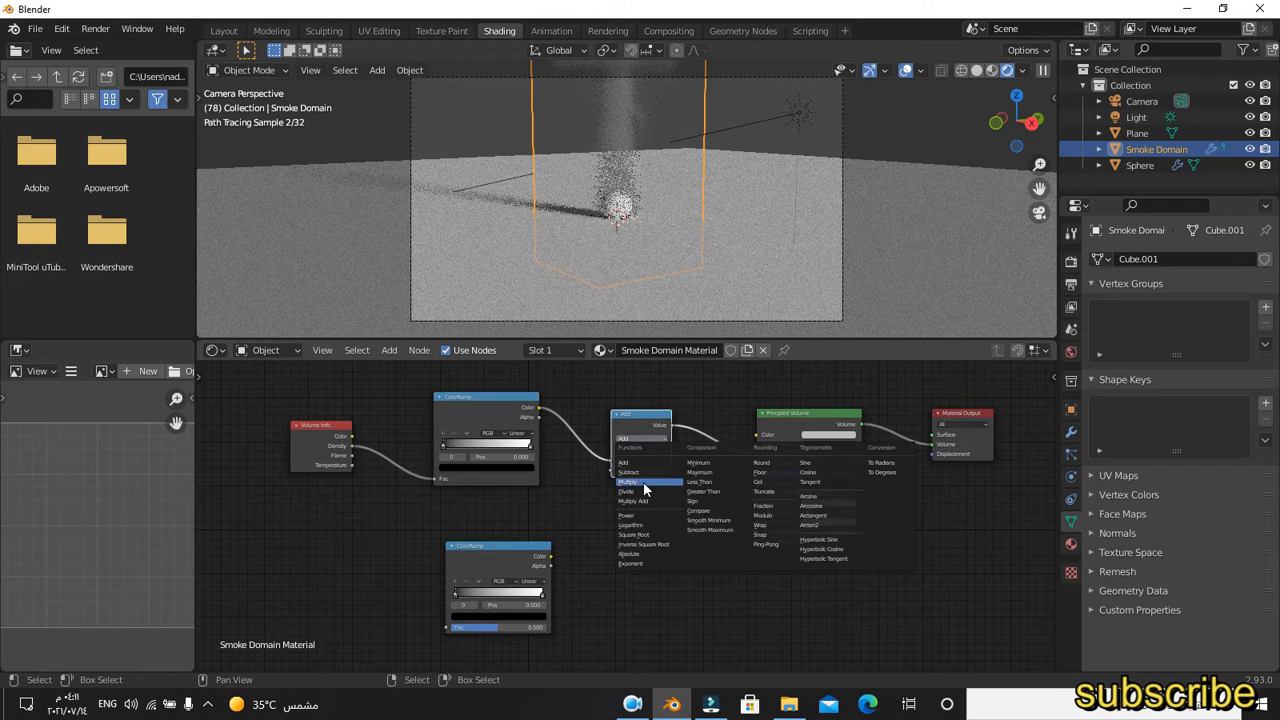
pyautogui.click(645, 485)
pyautogui.click(646, 471)
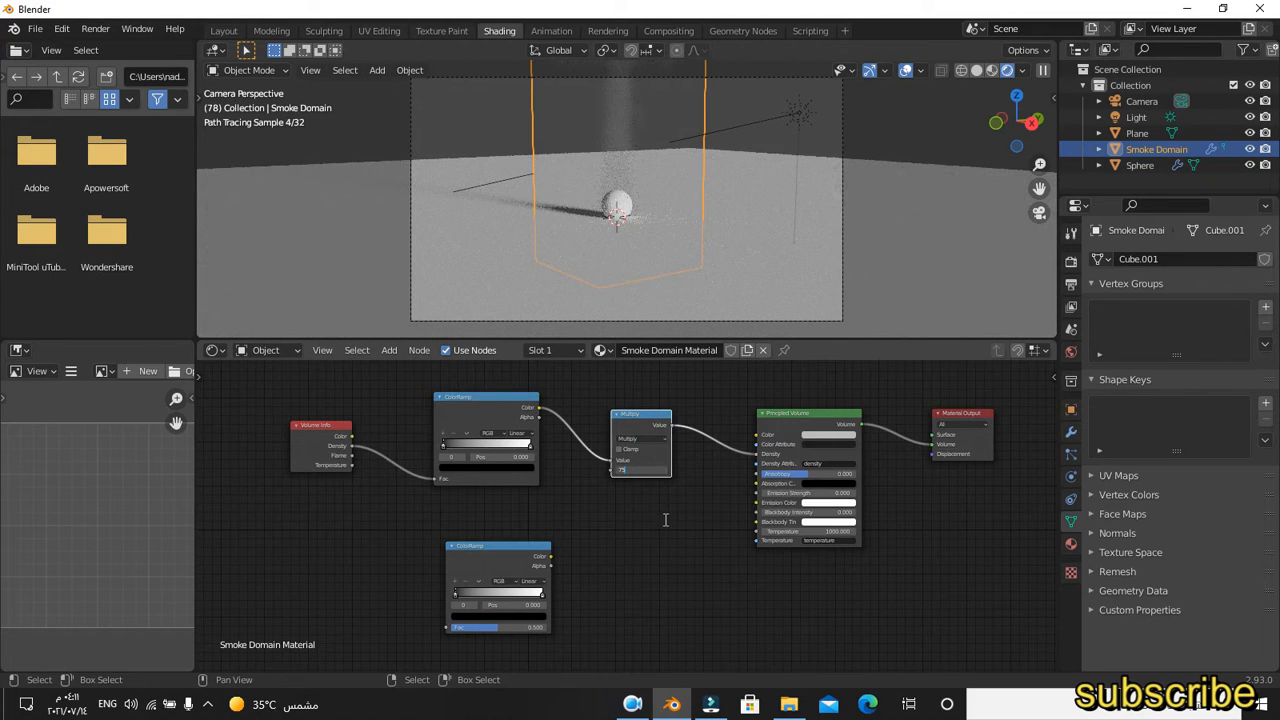
pyautogui.write('75')
pyautogui.press('Return')
# Connect the lower ColorRamp's Color output to the Principled Volume's Emission Color
pyautogui.scroll(2, 690, 505)
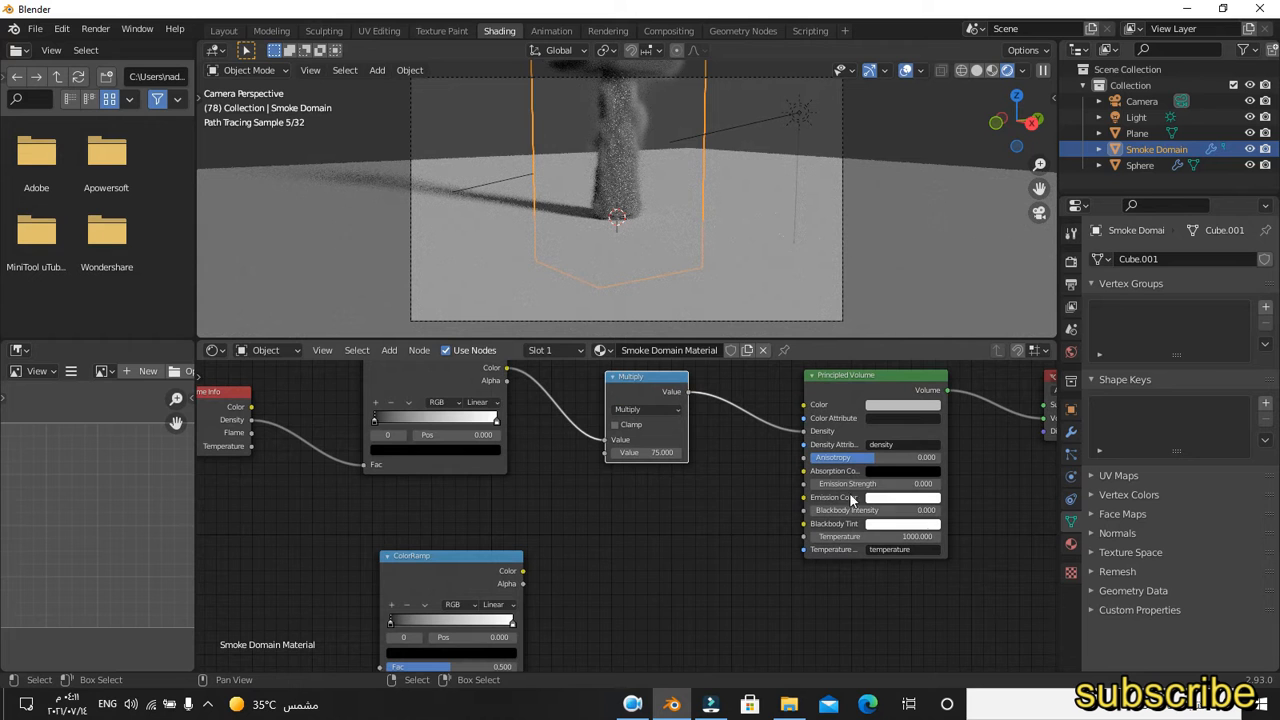
pyautogui.click(775, 575)
pyautogui.moveTo(488, 571); pyautogui.dragTo(800, 501)
# Add an Attribute node in front of the lower ColorRamp, connect its Color to the ramp's Fac, and set its name to heat
pyautogui.moveTo(614, 667); pyautogui.dragTo(470, 660)
pyautogui.hotkey('shift', 'a')
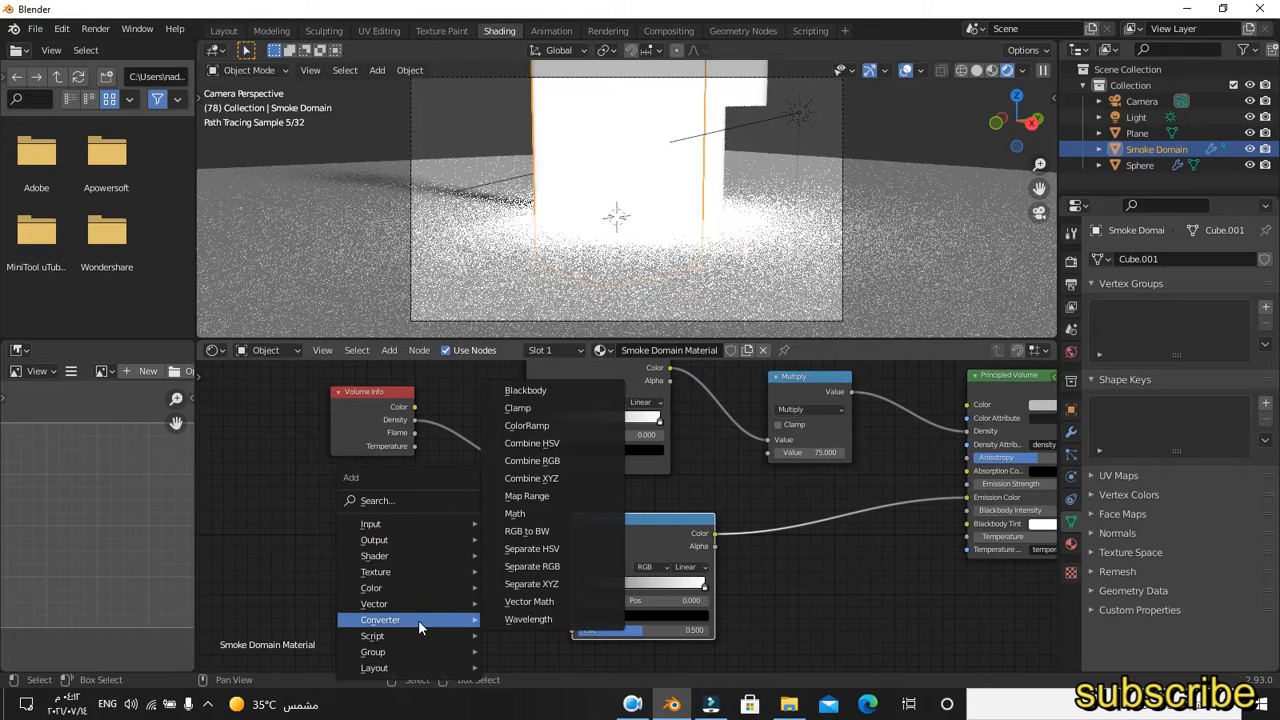
pyautogui.moveTo(411, 525)
pyautogui.click(522, 224)
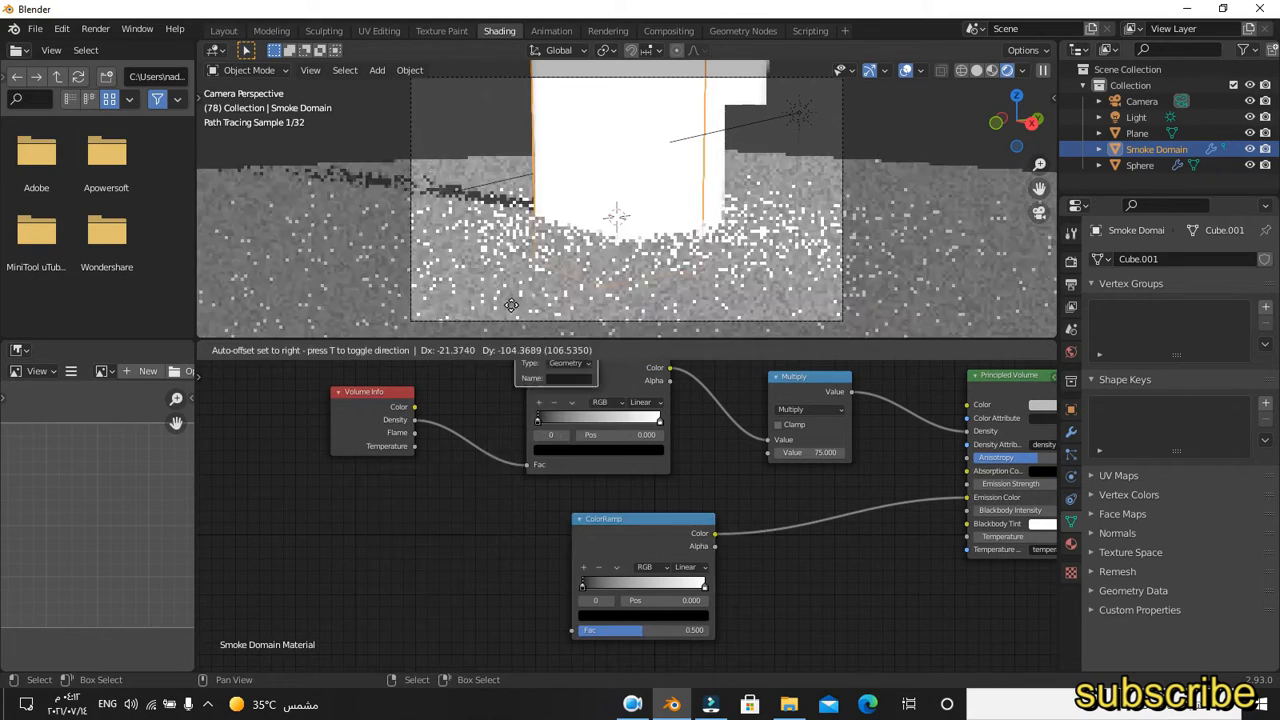
pyautogui.click(391, 575)
pyautogui.moveTo(433, 552); pyautogui.dragTo(574, 630)
pyautogui.click(408, 621)
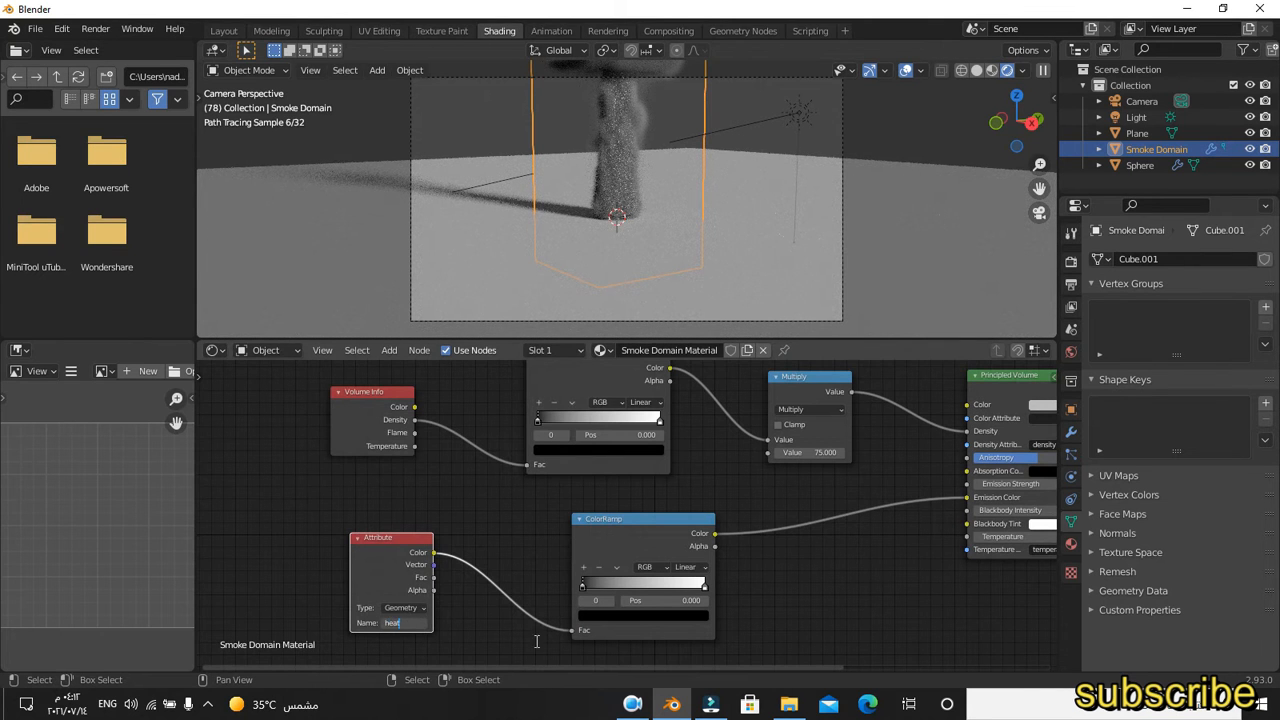
pyautogui.click(776, 620)
# Set the Principled Volume's Emission Strength to 70 and its Density Attribute to fire
pyautogui.moveTo(726, 667); pyautogui.dragTo(770, 666)
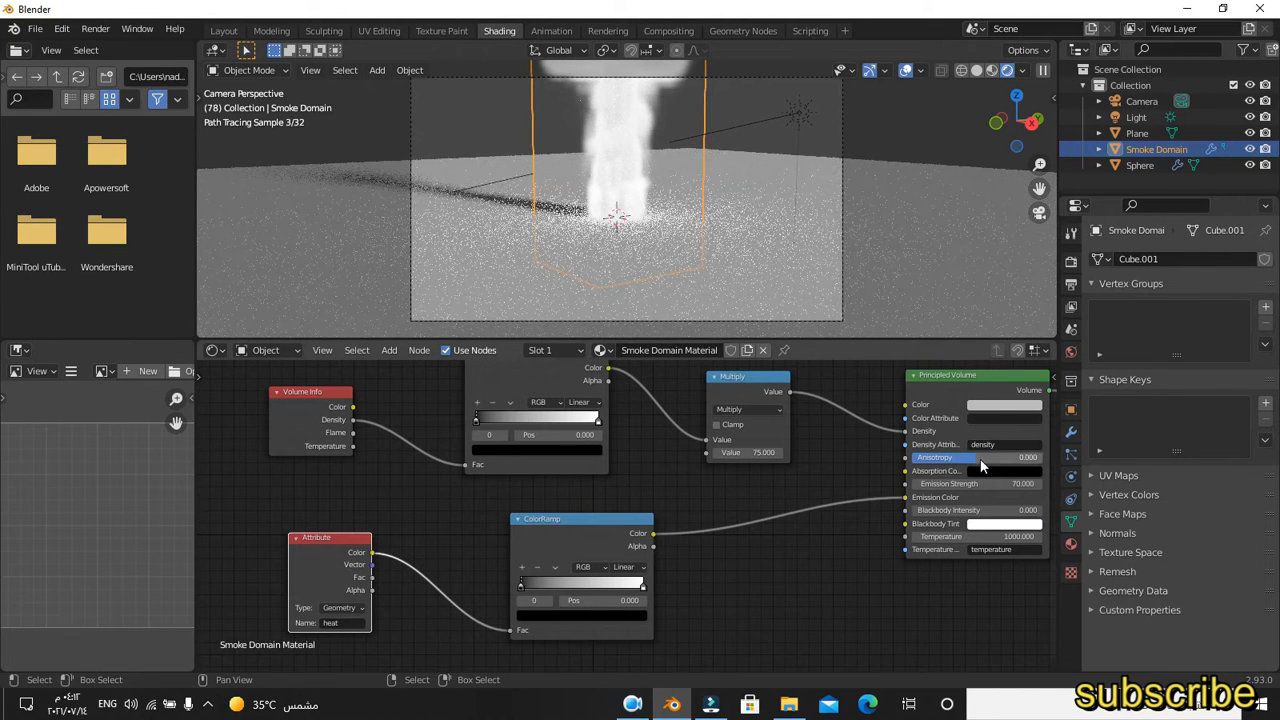
pyautogui.click(862, 591)
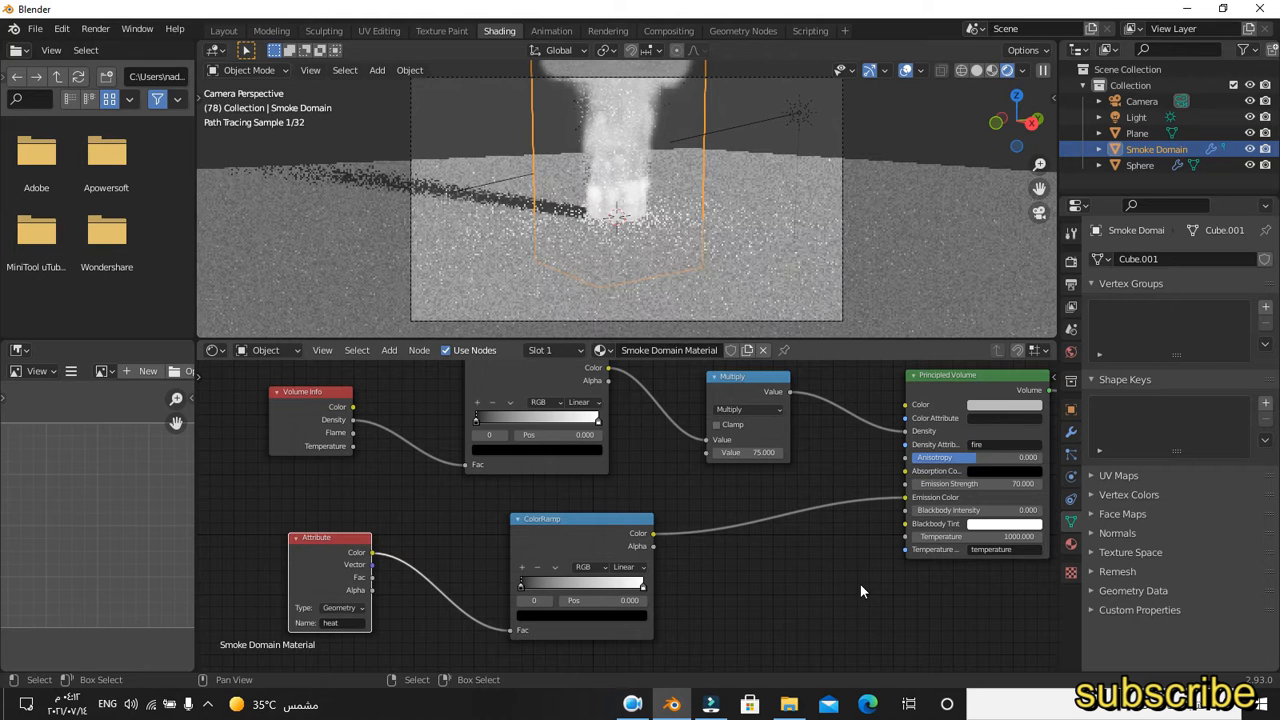
# Move the lower ColorRamp's black stop slightly inward and add a bright orange stop at position 0.311
pyautogui.moveTo(519, 588); pyautogui.dragTo(580, 590)
pyautogui.click(547, 571)
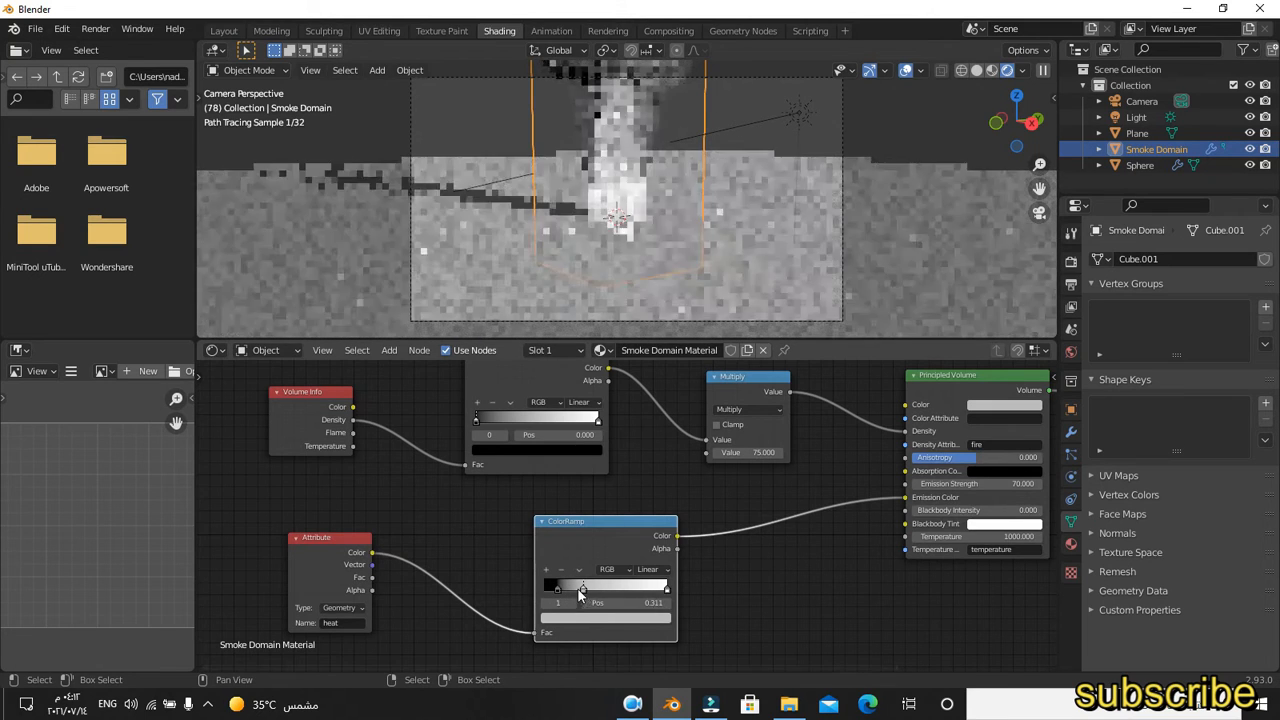
pyautogui.click(591, 618)
pyautogui.moveTo(588, 500); pyautogui.dragTo(552, 513)
pyautogui.moveTo(643, 472); pyautogui.dragTo(643, 446)
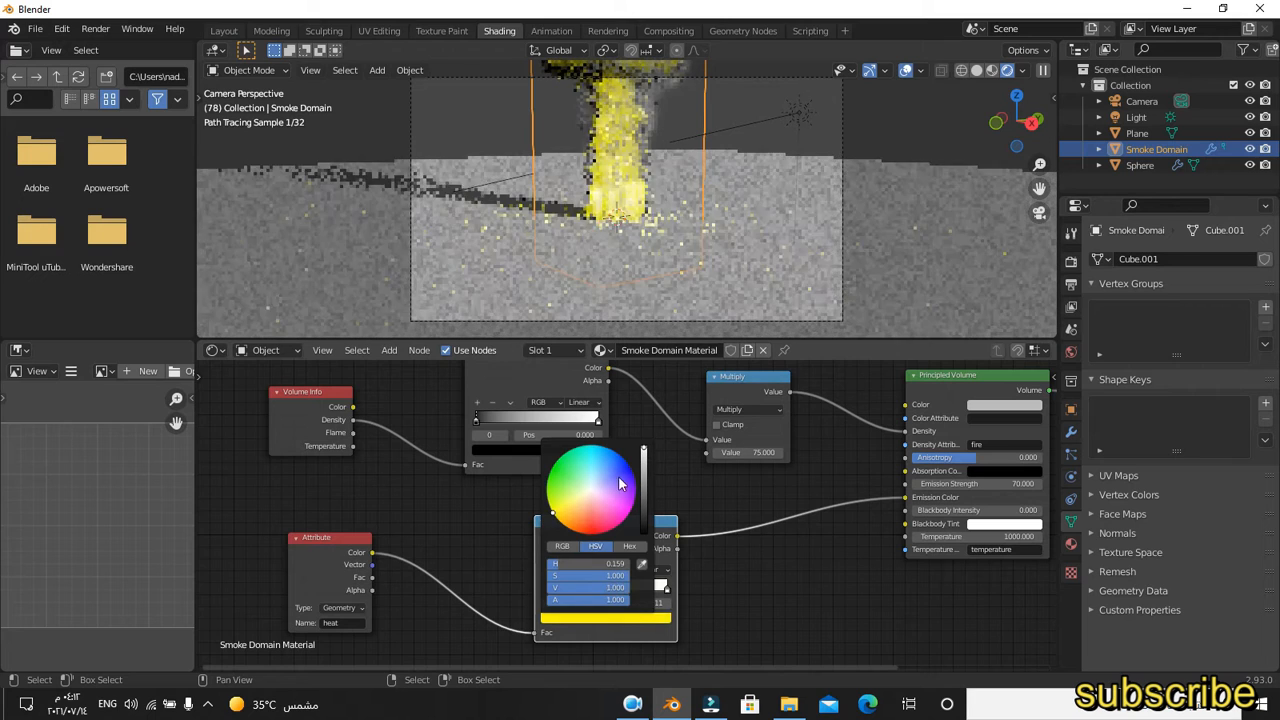
pyautogui.moveTo(551, 509); pyautogui.dragTo(566, 525)
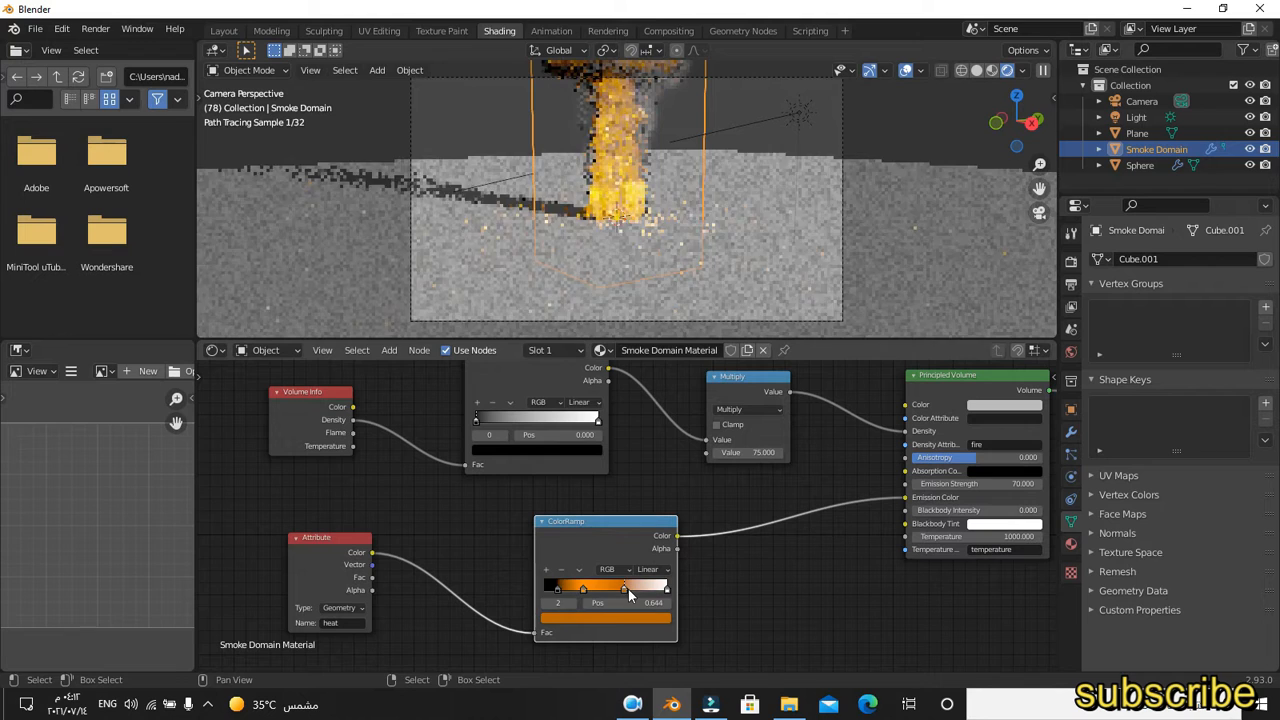
# Make the lower ColorRamp's stop at position 0.644 bright yellow and its end stop light yellow
pyautogui.click(614, 620)
pyautogui.moveTo(643, 470); pyautogui.dragTo(643, 446)
pyautogui.moveTo(567, 526); pyautogui.dragTo(551, 511)
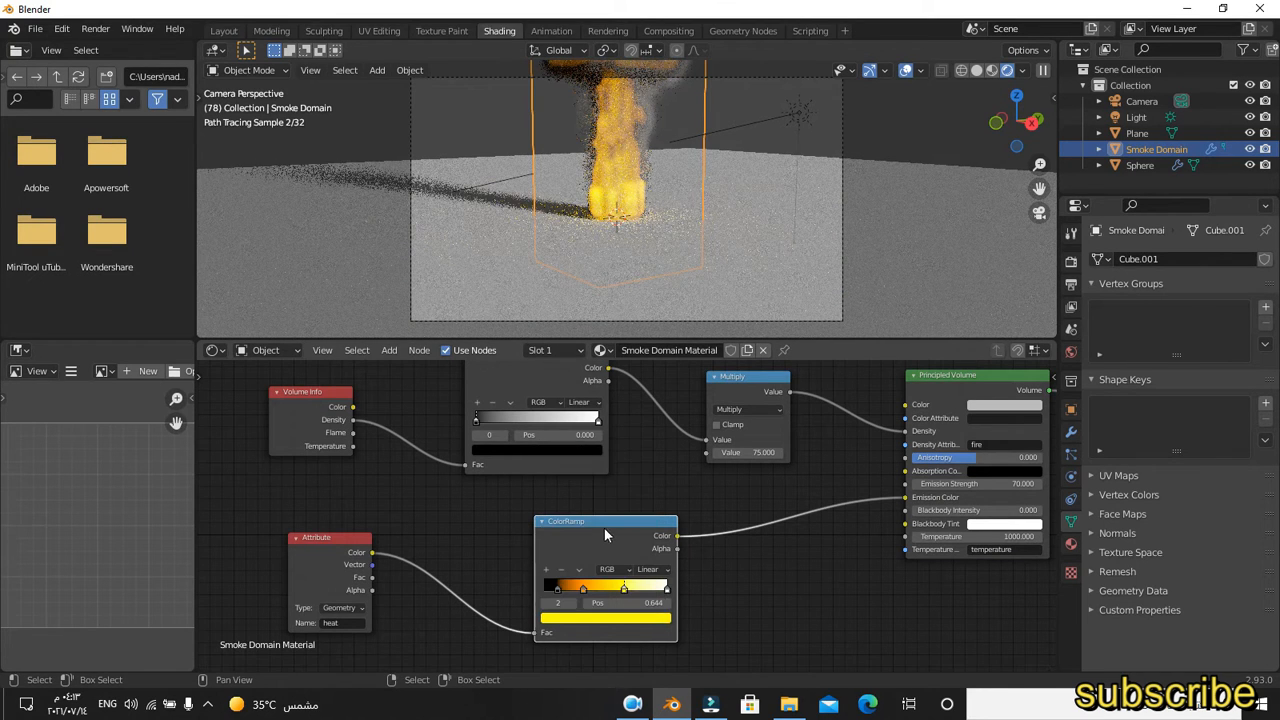
pyautogui.click(667, 590)
pyautogui.click(645, 618)
pyautogui.moveTo(582, 506); pyautogui.dragTo(568, 506)
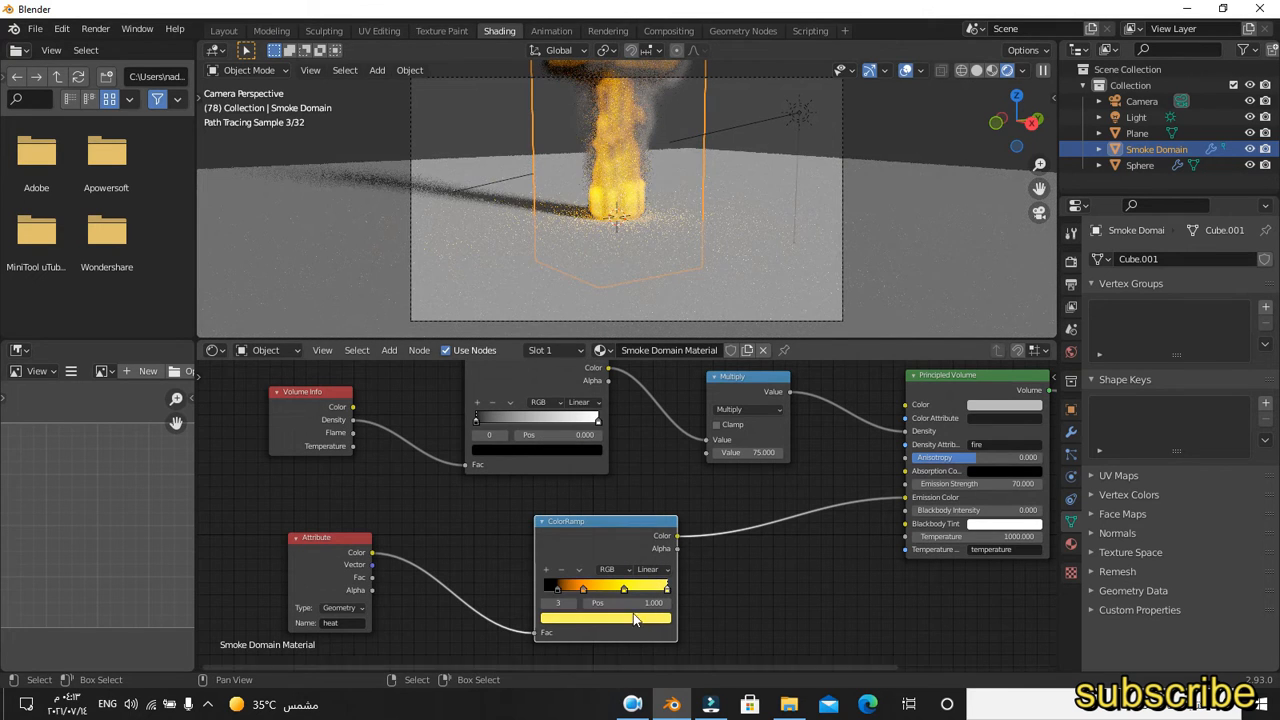
# Set the upper ColorRamp to Ease interpolation, with its black stop at 0.105 and white stop at 0.614
pyautogui.moveTo(483, 416); pyautogui.dragTo(496, 421)
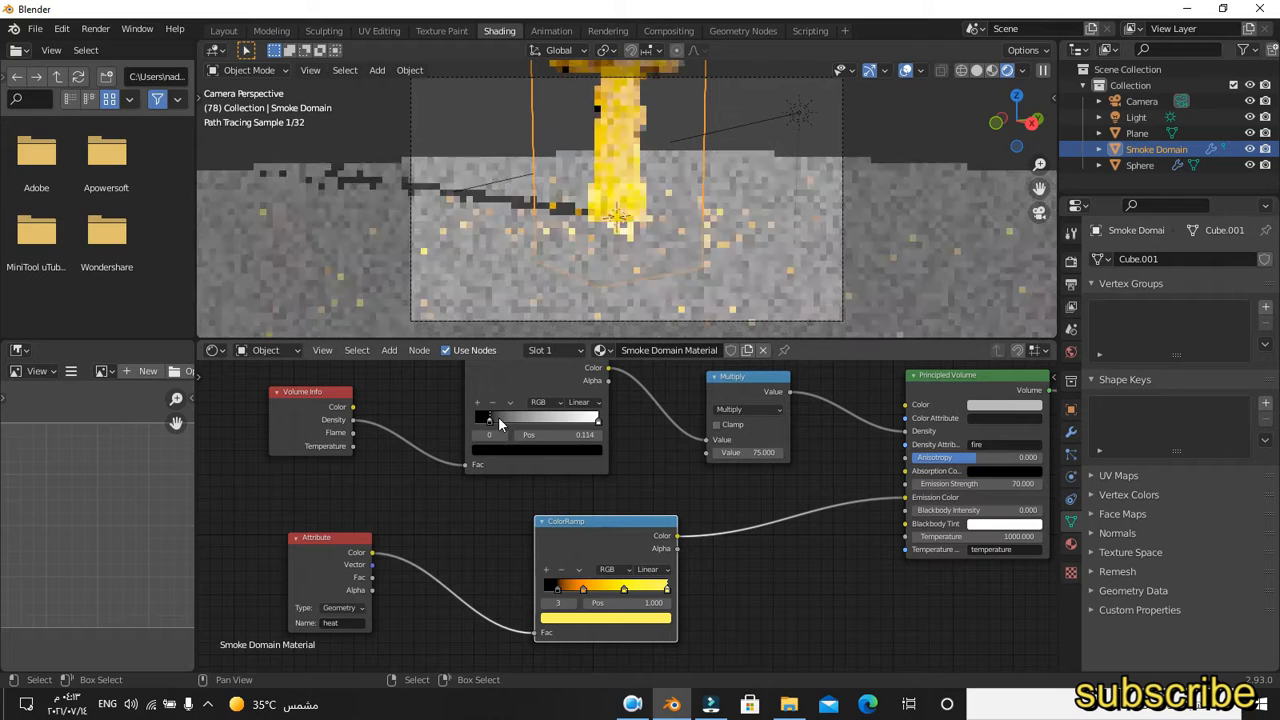
pyautogui.click(584, 402)
pyautogui.click(589, 416)
pyautogui.moveTo(488, 420); pyautogui.dragTo(519, 433)
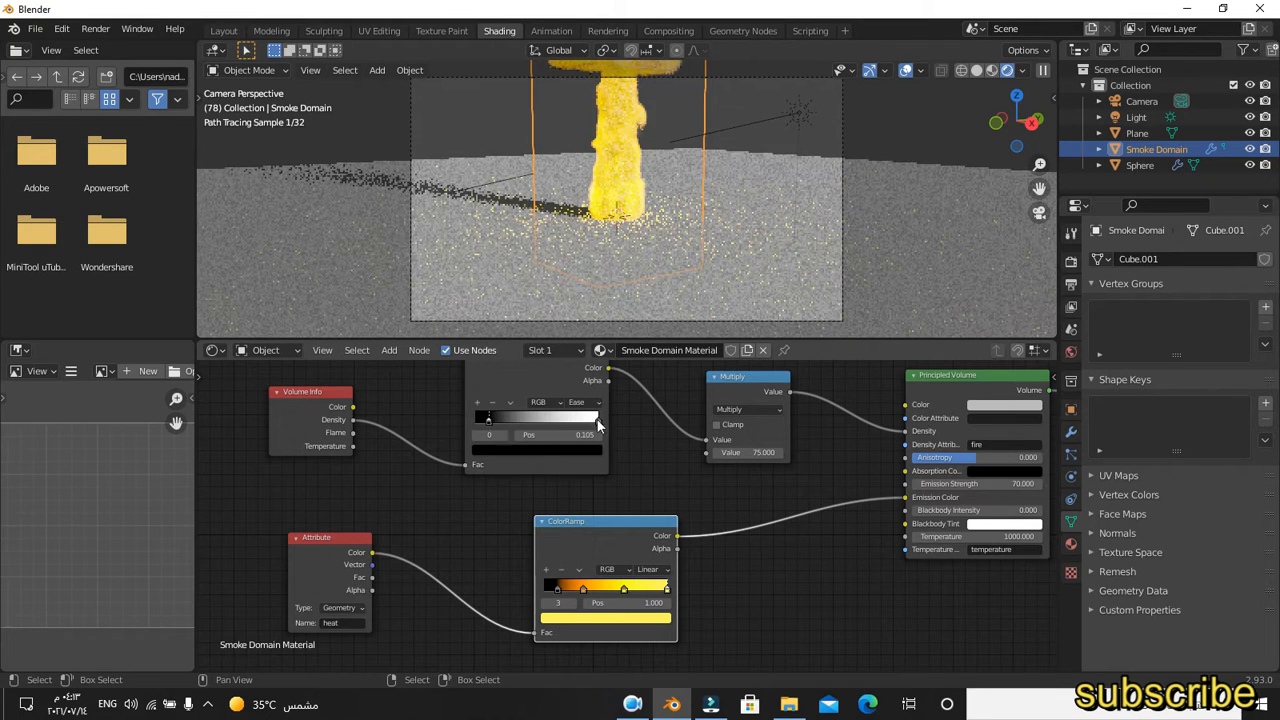
pyautogui.moveTo(598, 418); pyautogui.dragTo(551, 419)
# Move the lower ColorRamp's black stop to 0.232 and its orange stop to 0.402, shifting the orange to a deeper shade
pyautogui.moveTo(559, 588); pyautogui.dragTo(592, 590)
pyautogui.click(572, 590)
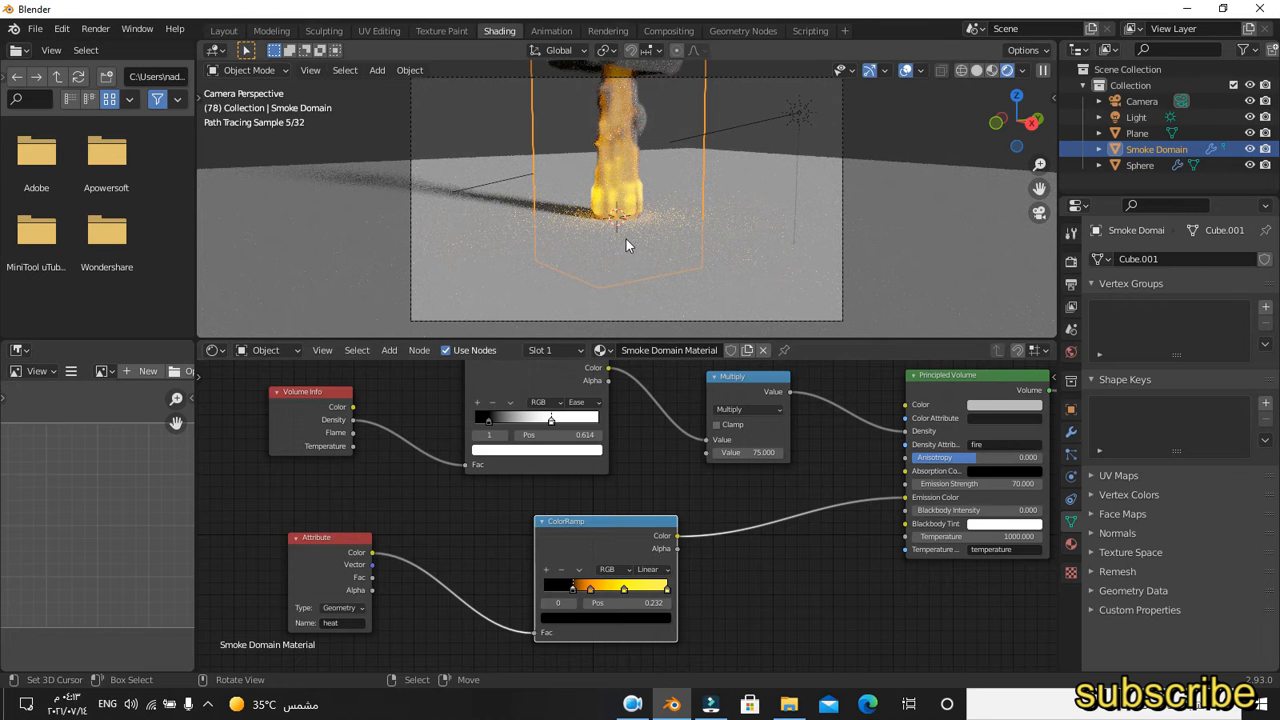
pyautogui.moveTo(625, 590)
pyautogui.mouseDown()
pyautogui.moveTo(592, 592)
pyautogui.moveTo(610, 596)
pyautogui.mouseUp()
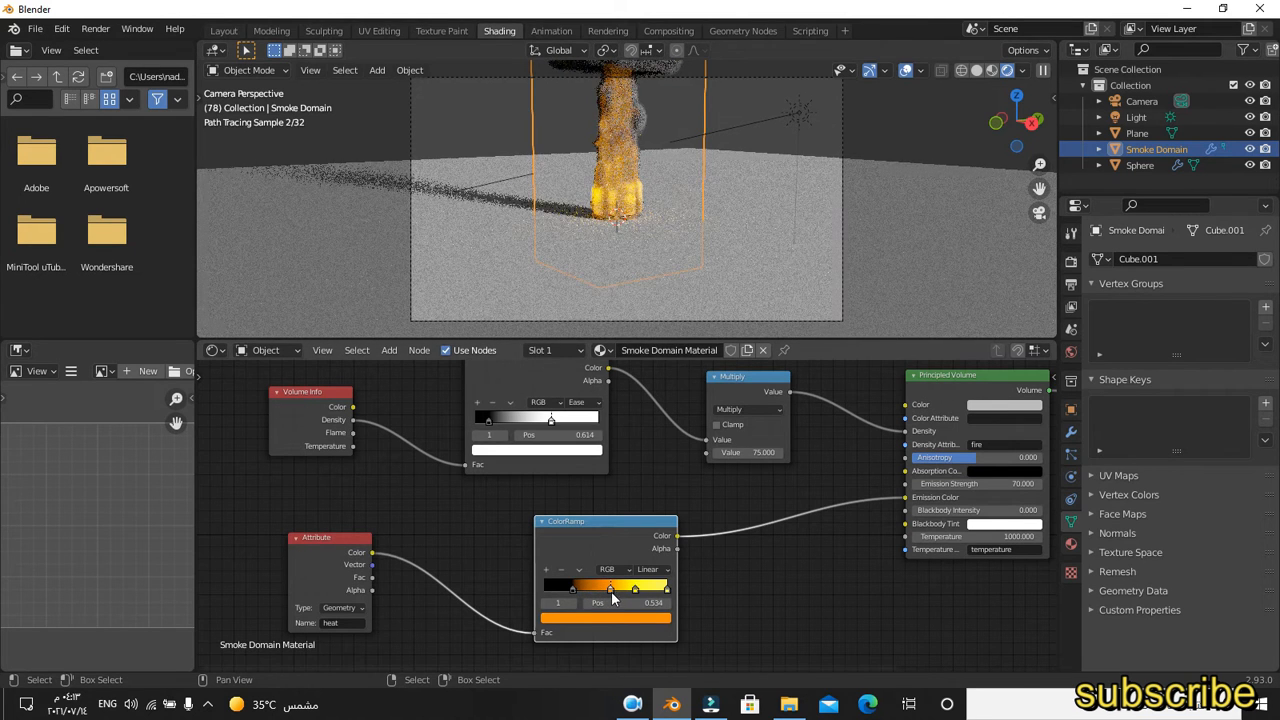
pyautogui.click(600, 617)
pyautogui.moveTo(595, 567); pyautogui.dragTo(594, 567)
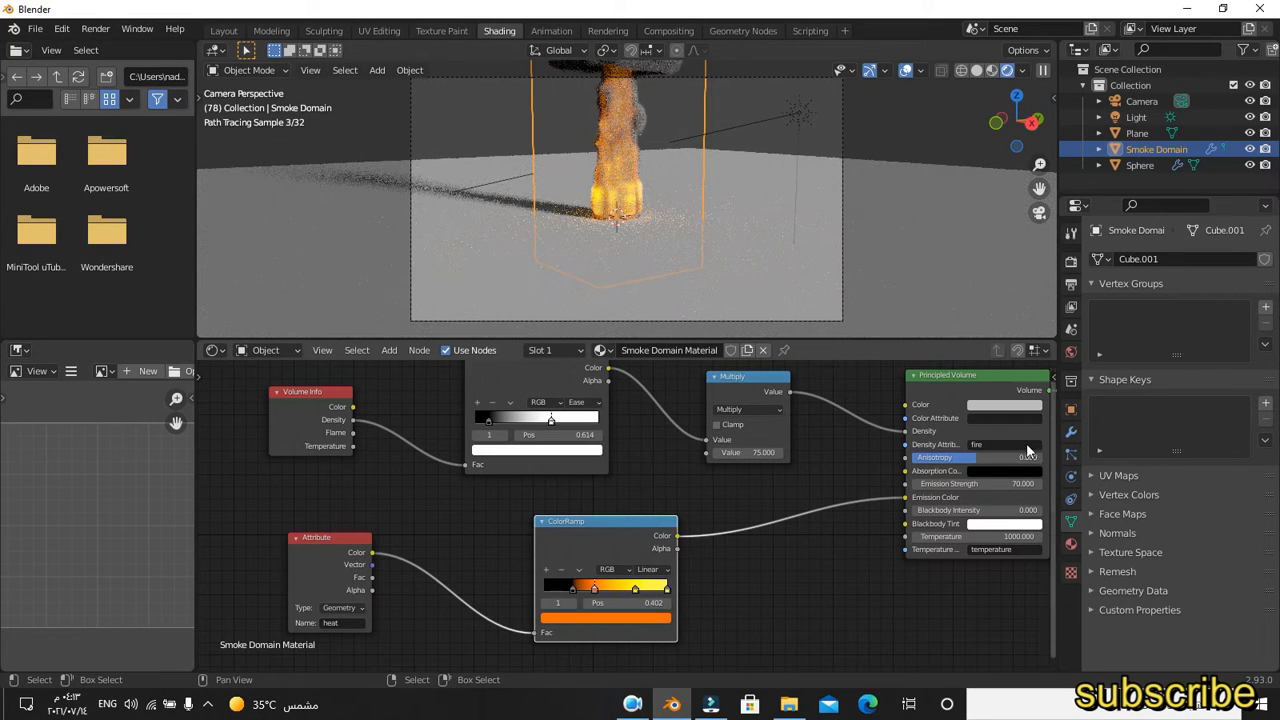
# Set the world background color to black
pyautogui.click(1071, 351)
pyautogui.click(1192, 357)
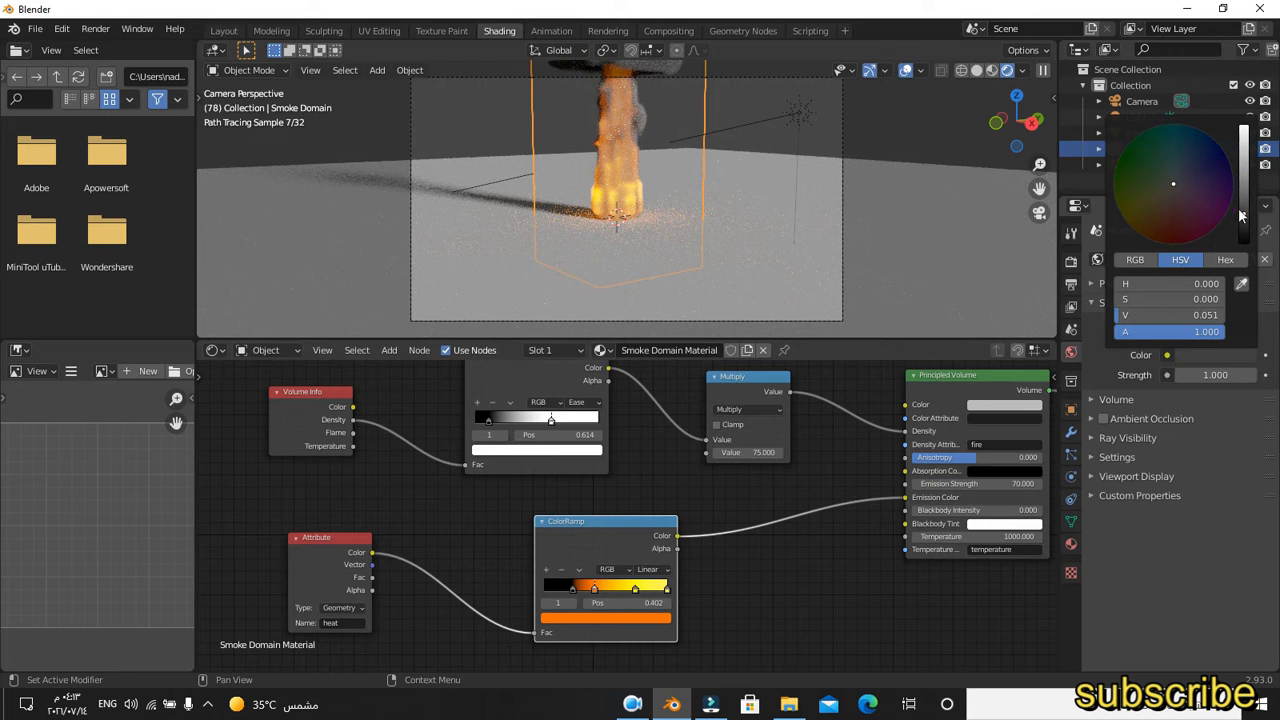
pyautogui.moveTo(1243, 215); pyautogui.dragTo(1242, 248)
# Enable the Transparent film option in the Cycles render settings
pyautogui.click(1072, 262)
pyautogui.scroll(-1, 1242, 512)
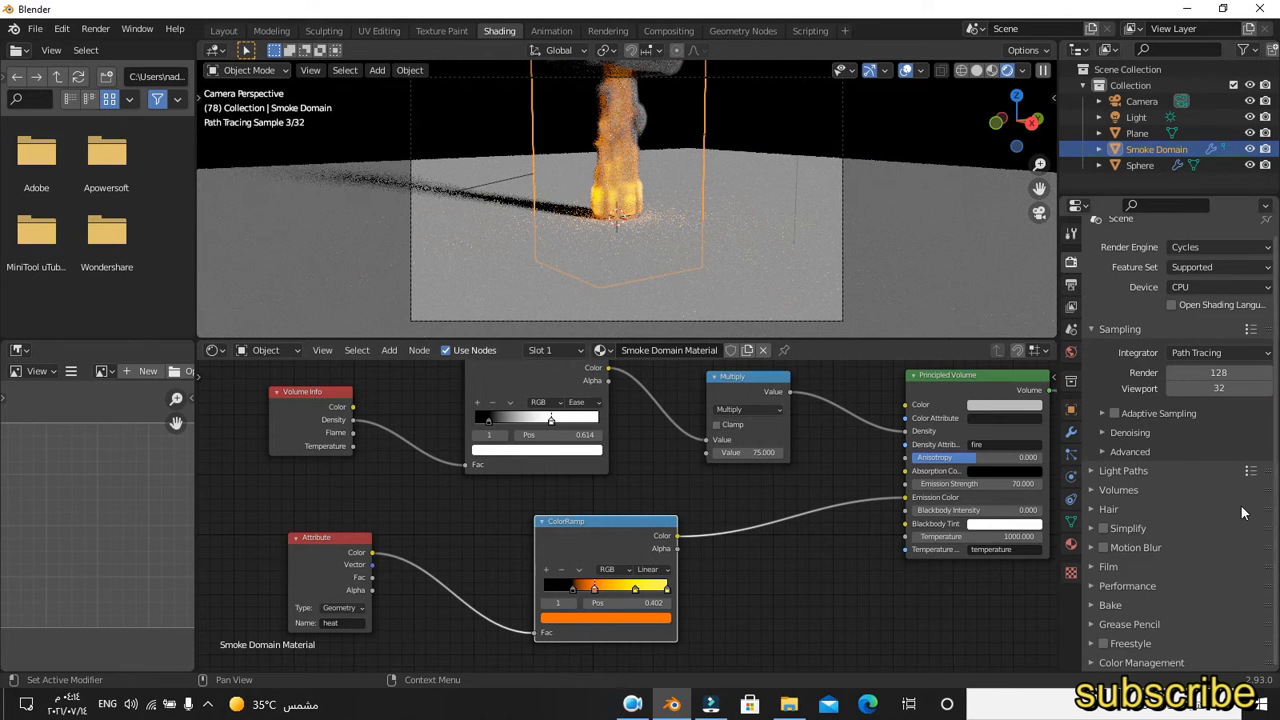
pyautogui.click(1110, 586)
pyautogui.scroll(-5, 1237, 513)
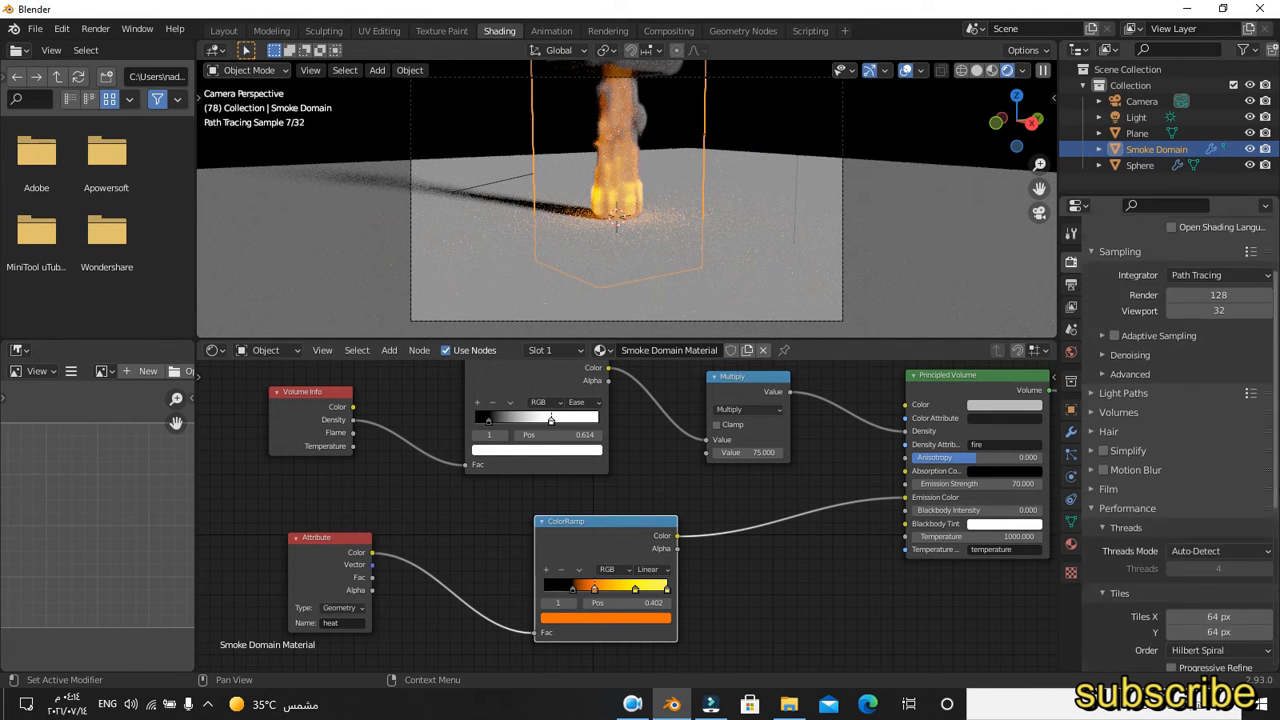
pyautogui.click(1113, 372)
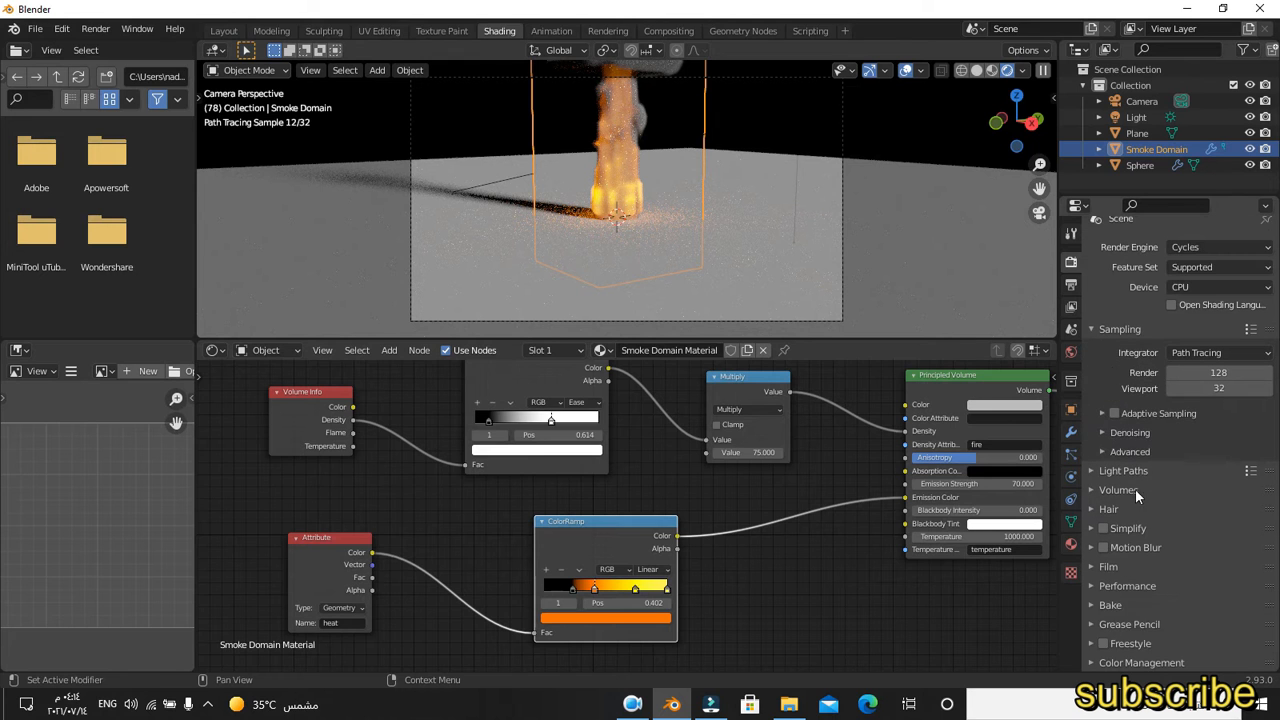
pyautogui.click(1108, 568)
pyautogui.scroll(-4, 1115, 540)
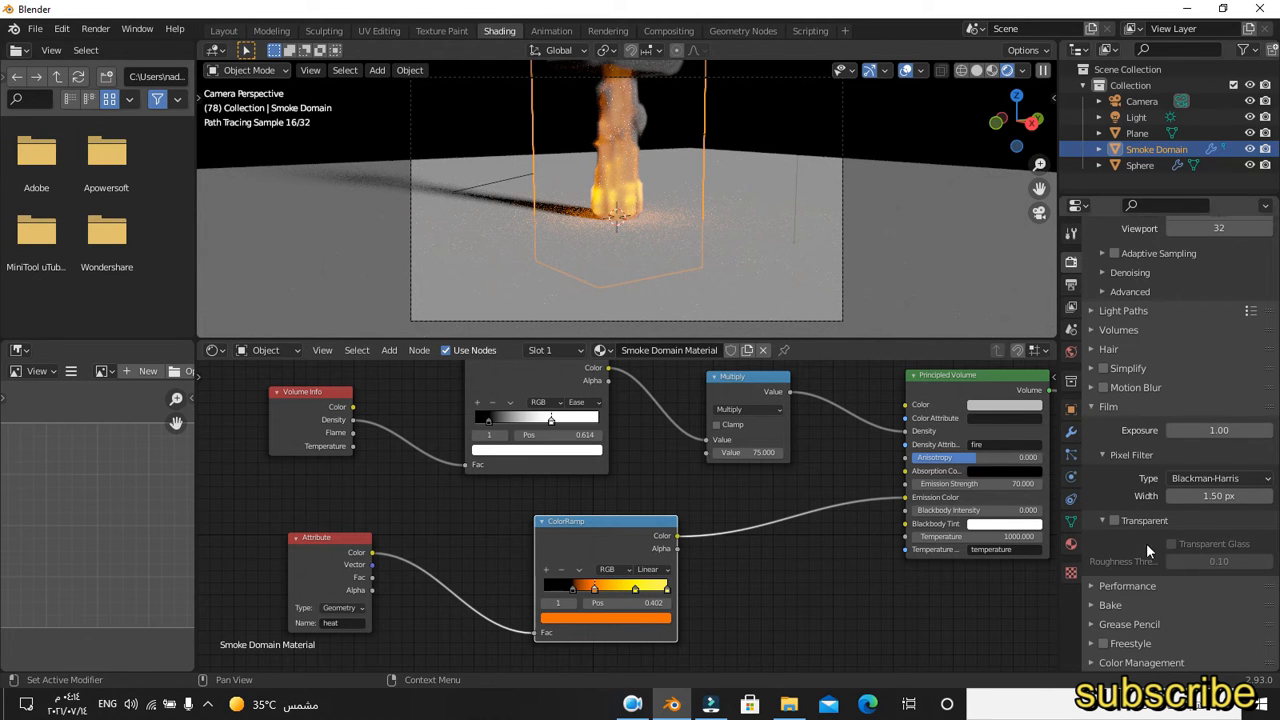
pyautogui.click(1115, 521)
# Darken the lower ColorRamp's yellow stop and move it to 0.672, then move the light yellow stop to 0.873
pyautogui.click(633, 593)
pyautogui.click(626, 618)
pyautogui.moveTo(643, 455); pyautogui.dragTo(643, 487)
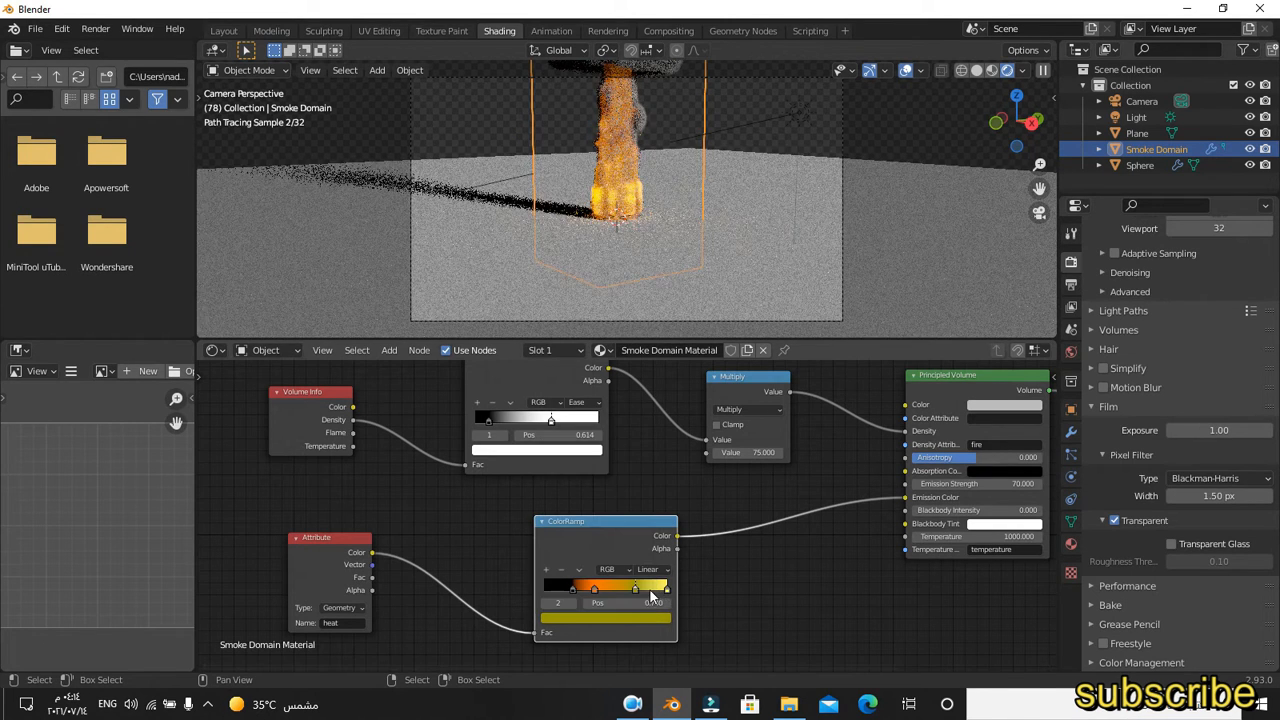
pyautogui.keyDown('ctrl'); pyautogui.click(652, 588); pyautogui.keyUp('ctrl')
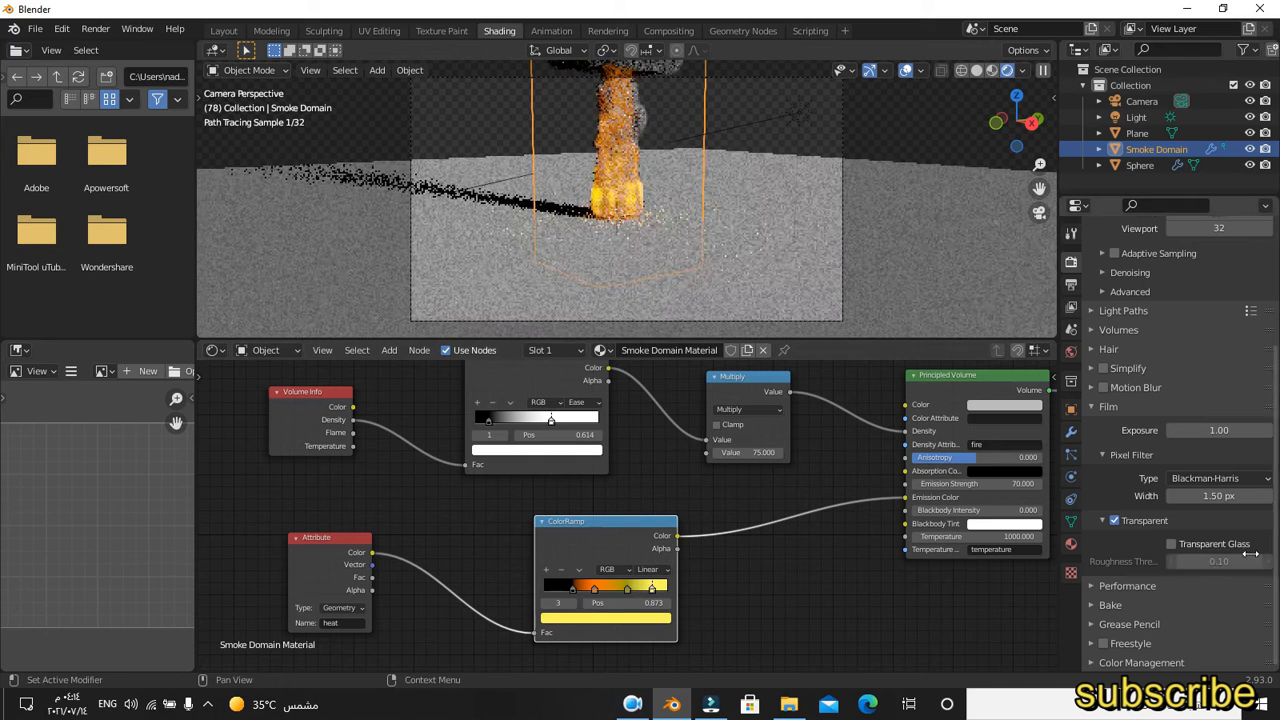
# Set the light path max bounces for Total, Transparency and Transmission to 4
pyautogui.click(1120, 311)
pyautogui.press('Return')
pyautogui.doubleClick(1194, 420)
pyautogui.write('4')
pyautogui.press('Return')
pyautogui.doubleClick(1204, 402)
pyautogui.write('4')
pyautogui.press('Return')
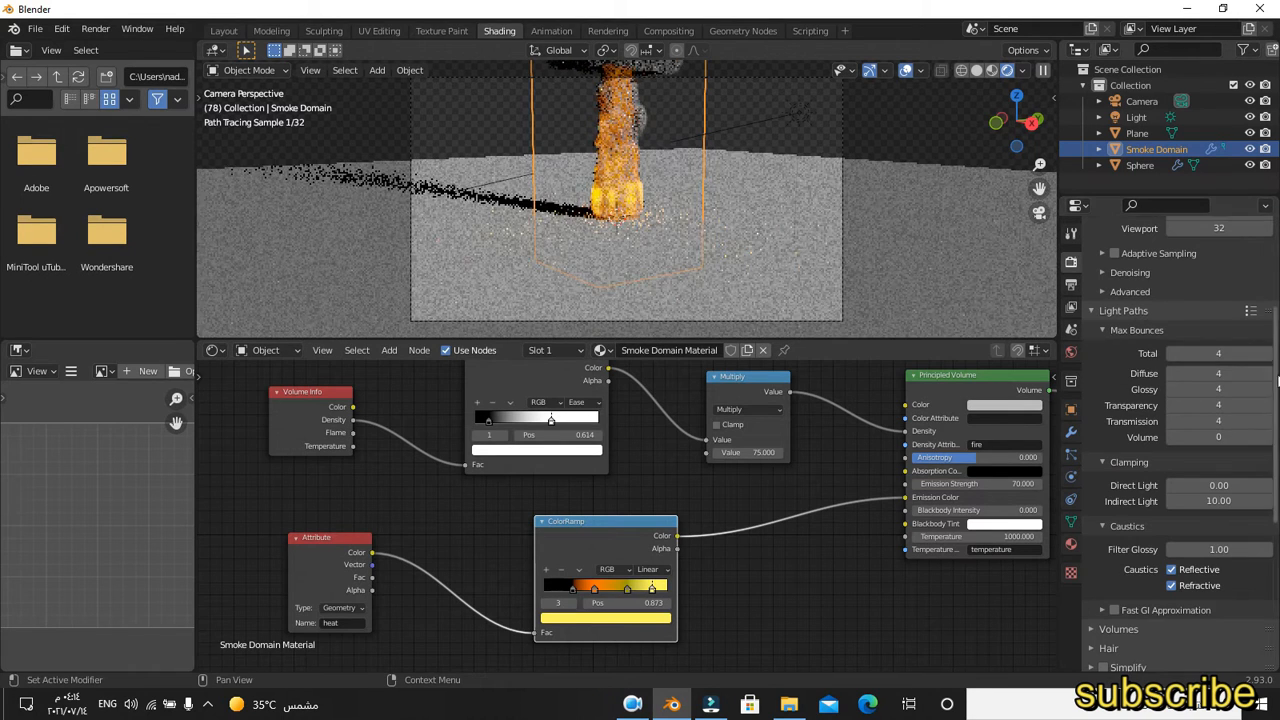
# Lower the color management exposure to about -2.519 and move the upper ColorRamp's black stop to 0.455
pyautogui.scroll(-7, 1277, 566)
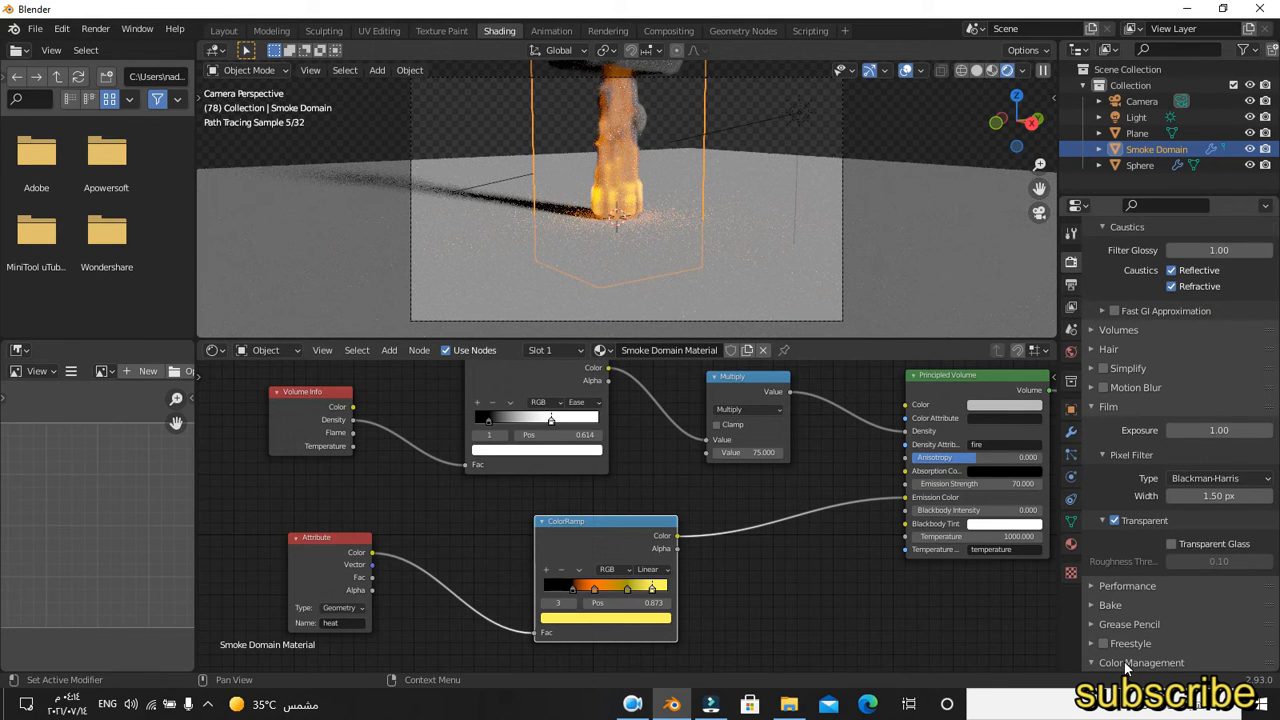
pyautogui.scroll(-4, 1276, 566)
pyautogui.moveTo(1222, 598); pyautogui.dragTo(1198, 598)
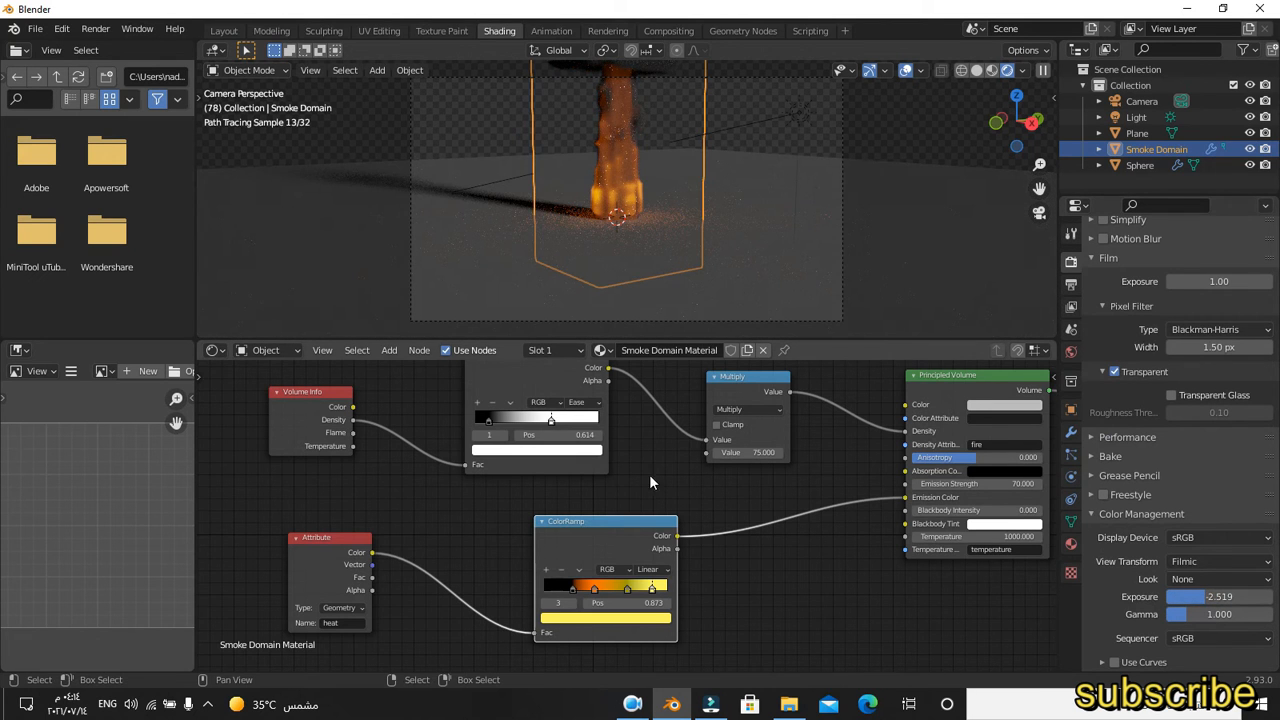
pyautogui.moveTo(492, 425); pyautogui.dragTo(540, 424)
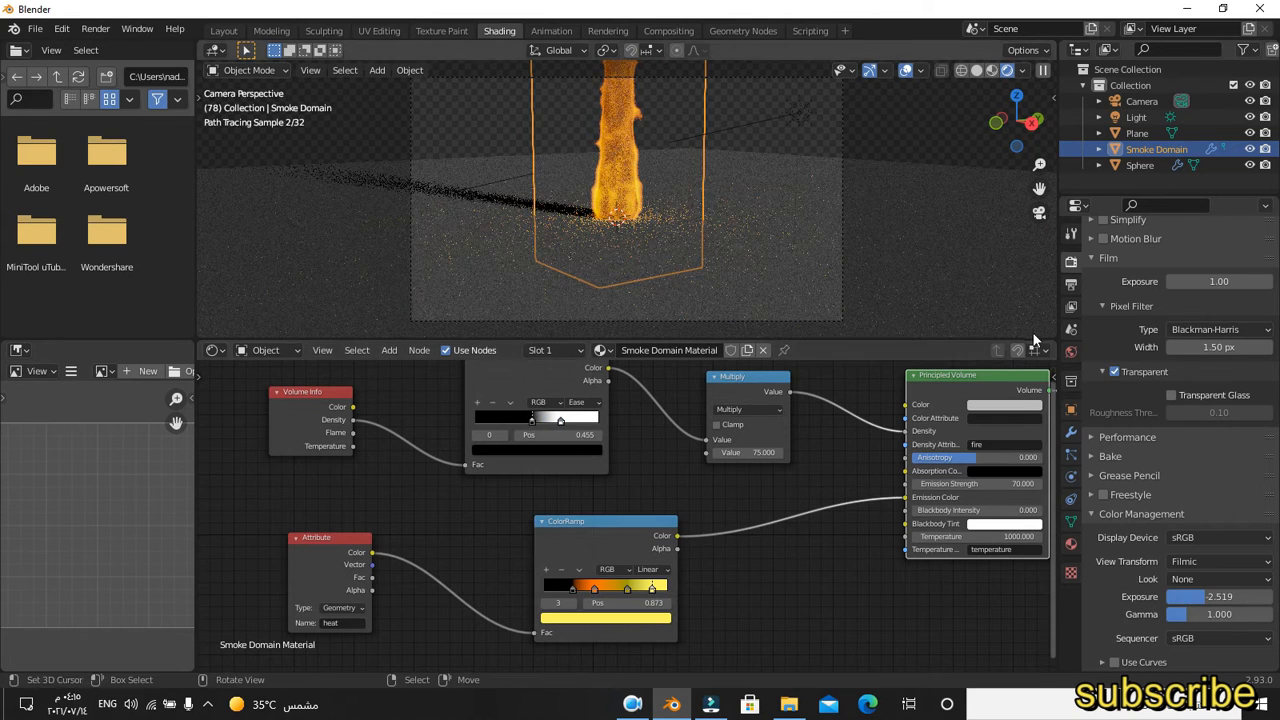
# Darken the Principled Volume's Color to a grey of value 0.078 and lower the color management exposure to about -4.593
pyautogui.click(1015, 404)
pyautogui.moveTo(1070, 256); pyautogui.dragTo(1070, 294)
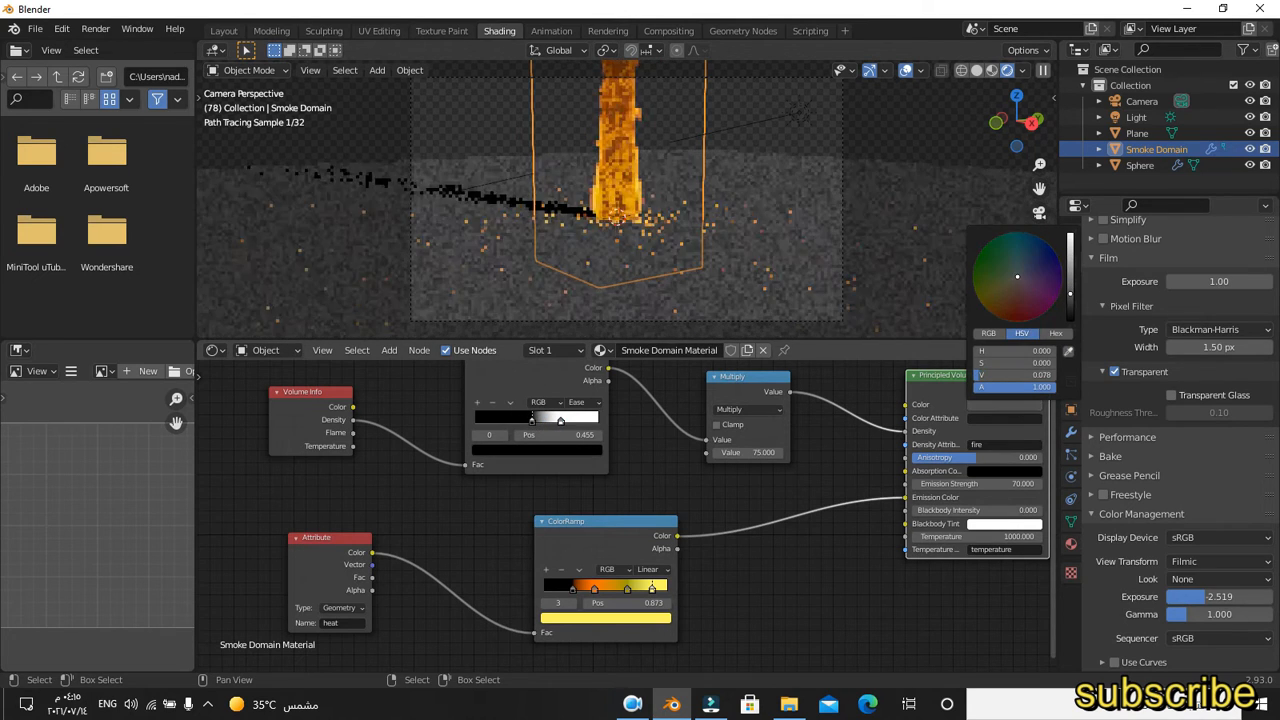
pyautogui.moveTo(1219, 596)
pyautogui.mouseDown()
pyautogui.moveTo(1150, 596)
pyautogui.moveTo(1195, 596)
pyautogui.mouseUp()
# Brighten the lower ColorRamp's stop at 0.672 to full yellow and set the ramp's interpolation to Ease
pyautogui.click(628, 589)
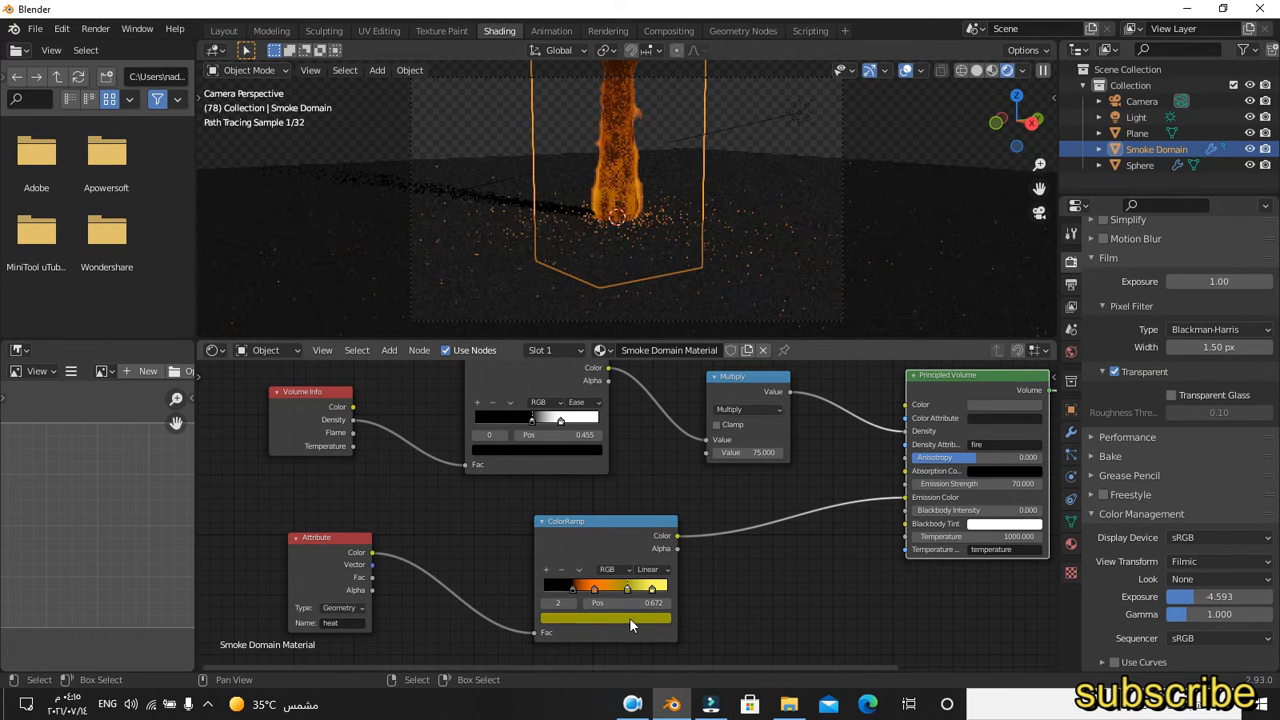
pyautogui.click(633, 619)
pyautogui.moveTo(648, 496); pyautogui.dragTo(644, 449)
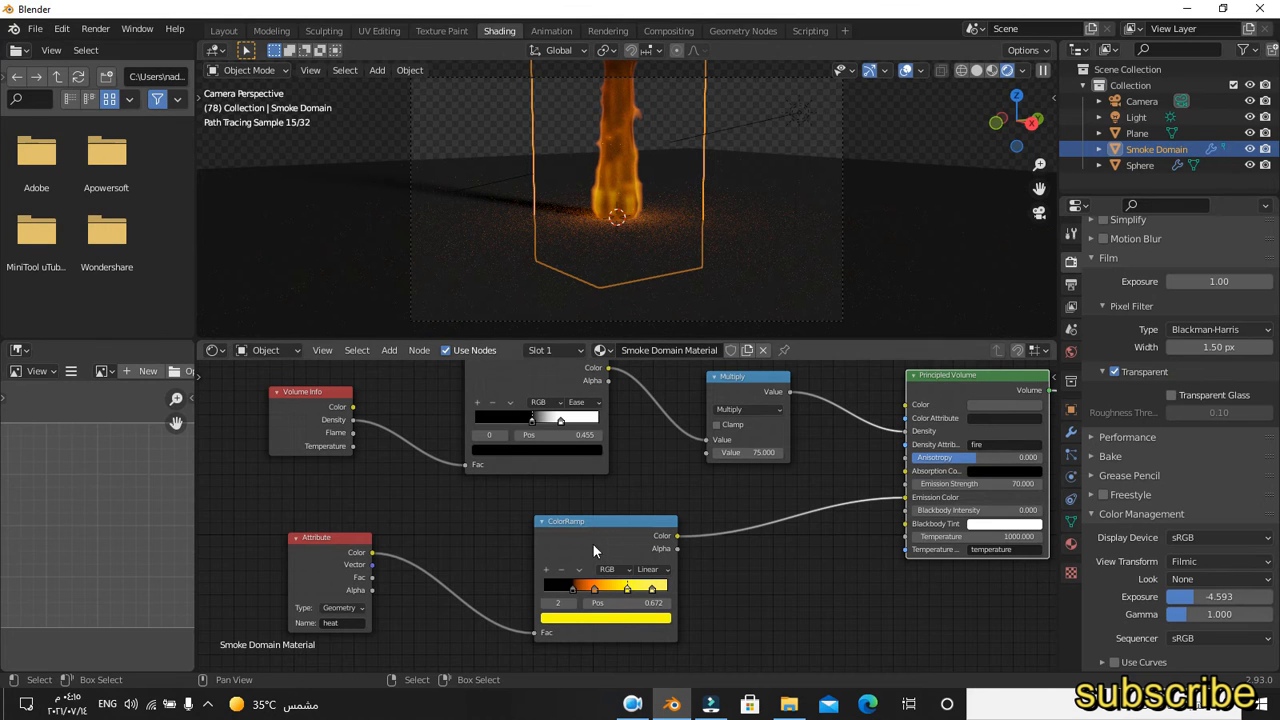
pyautogui.click(651, 577)
pyautogui.click(672, 580)
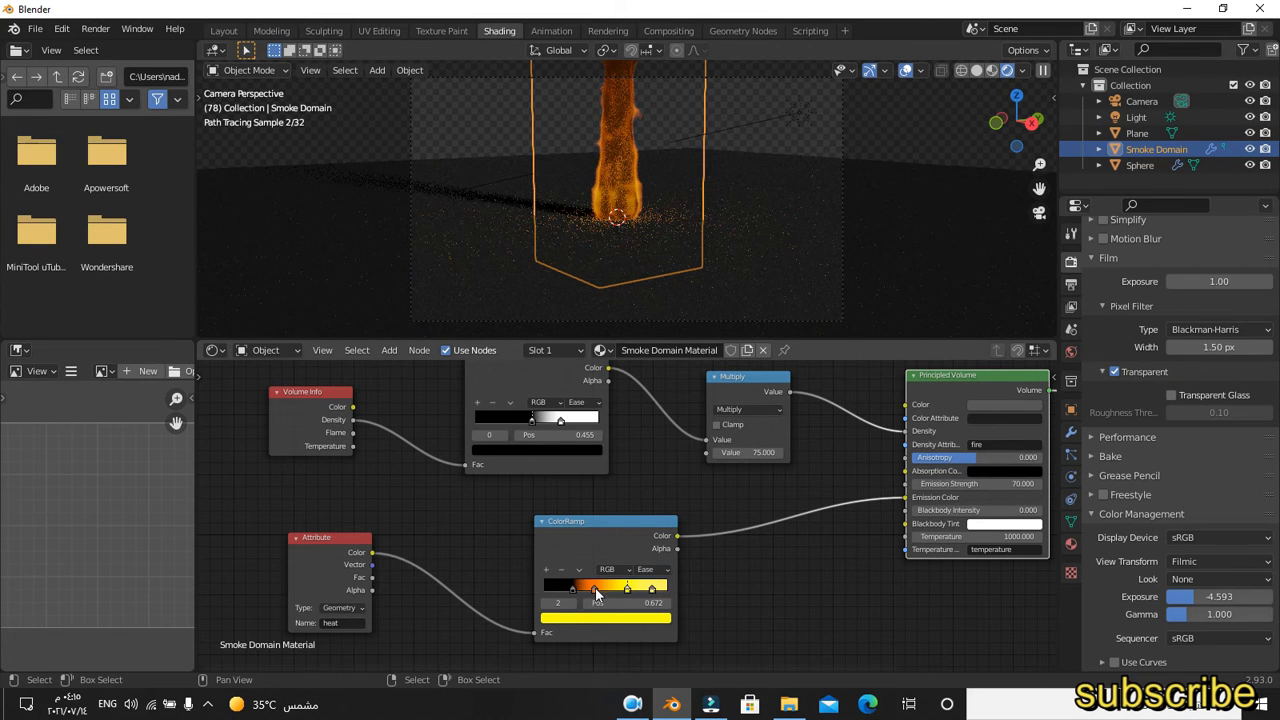
# Shift the lower ColorRamp's orange stop to a redder orange with a hue of 0.015
pyautogui.click(575, 592)
pyautogui.click(597, 617)
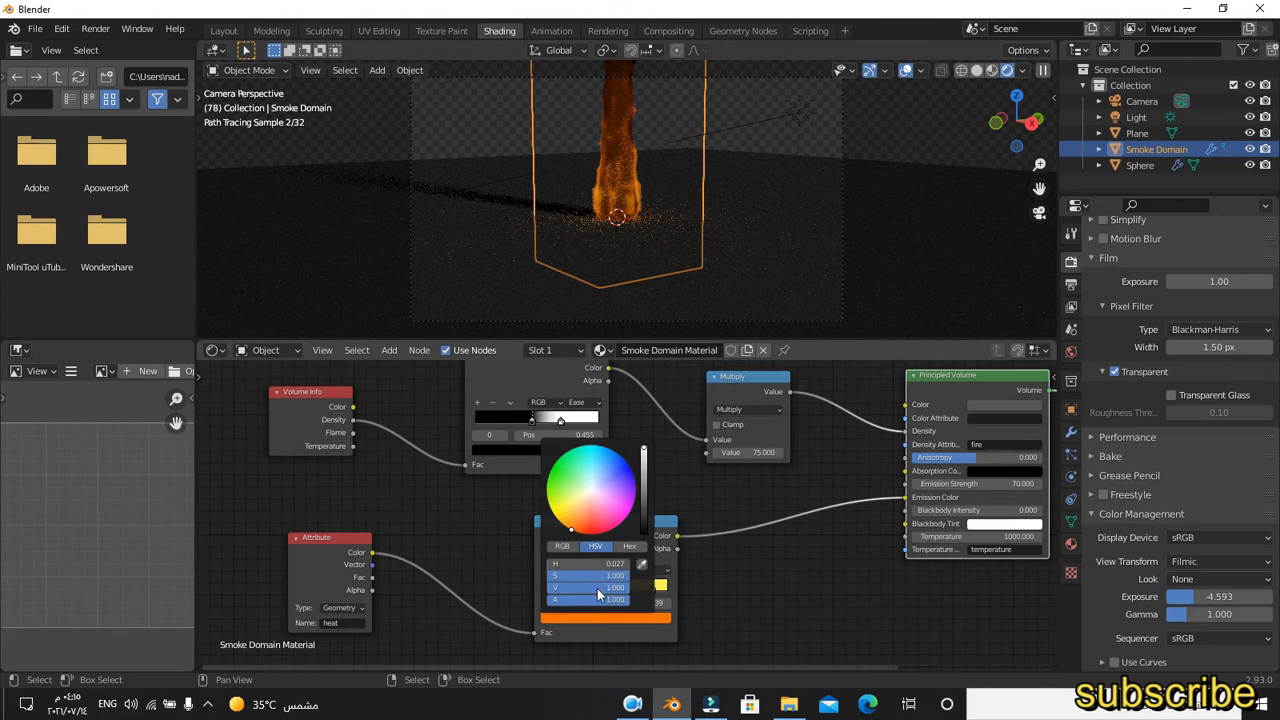
pyautogui.moveTo(574, 532); pyautogui.dragTo(576, 533)
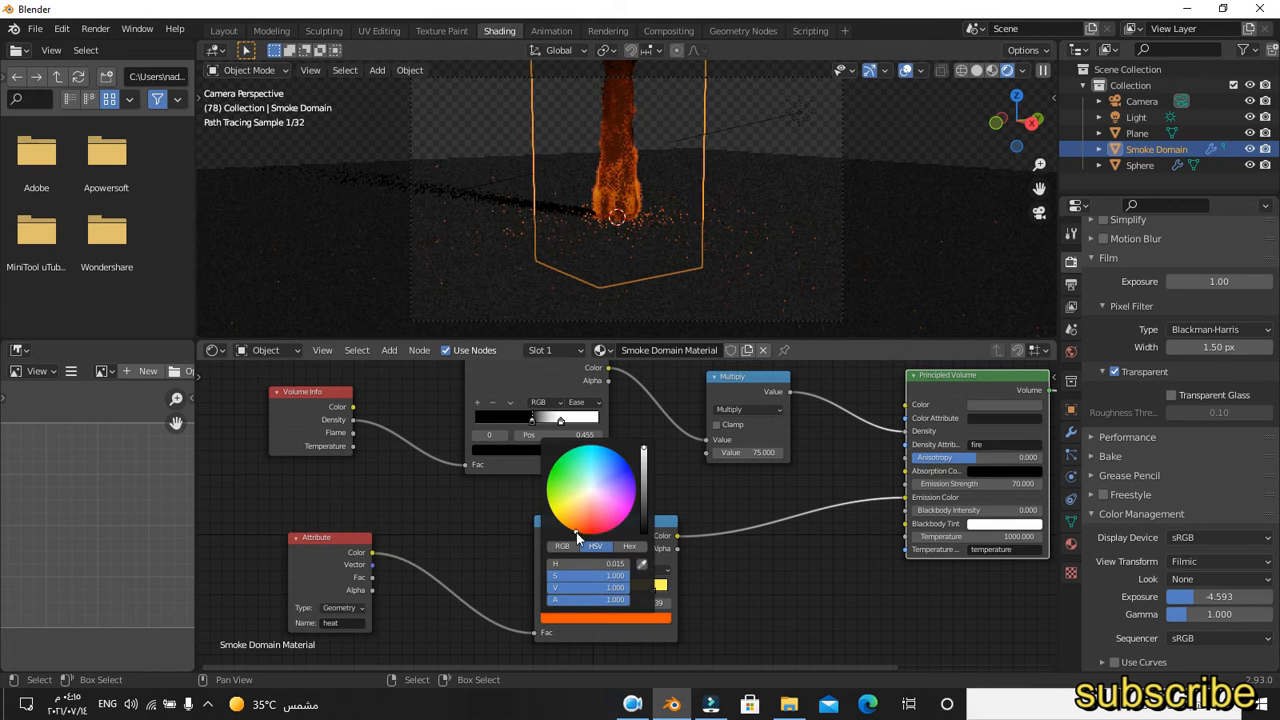
# Recolor the lower ColorRamp's stop at 0.672 and change its last stop to a golden yellow
pyautogui.click(622, 585)
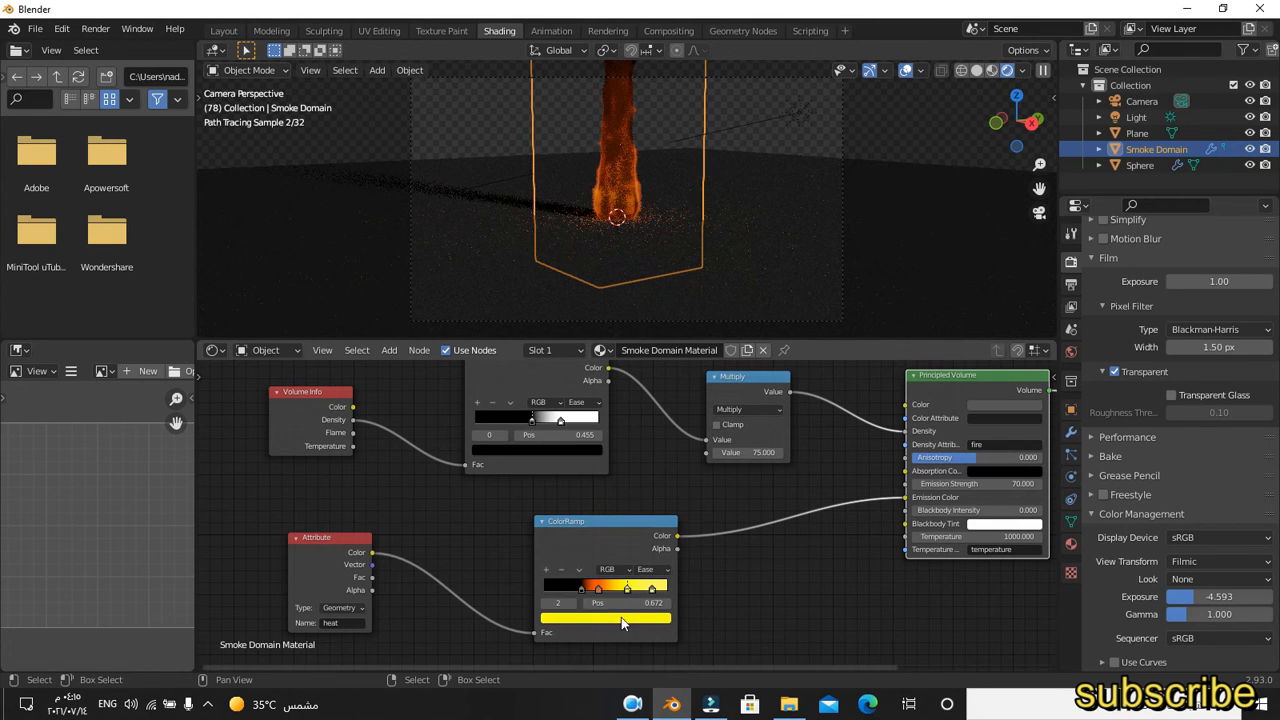
pyautogui.click(621, 618)
pyautogui.moveTo(563, 530)
pyautogui.mouseDown()
pyautogui.moveTo(585, 534)
pyautogui.moveTo(559, 521)
pyautogui.mouseUp()
pyautogui.click(653, 589)
pyautogui.click(646, 617)
# Change the lower ColorRamp's stops at 0.439 and 0.672 to orange
pyautogui.click(625, 591)
pyautogui.click(626, 589)
pyautogui.click(602, 617)
pyautogui.moveTo(576, 531); pyautogui.dragTo(570, 526)
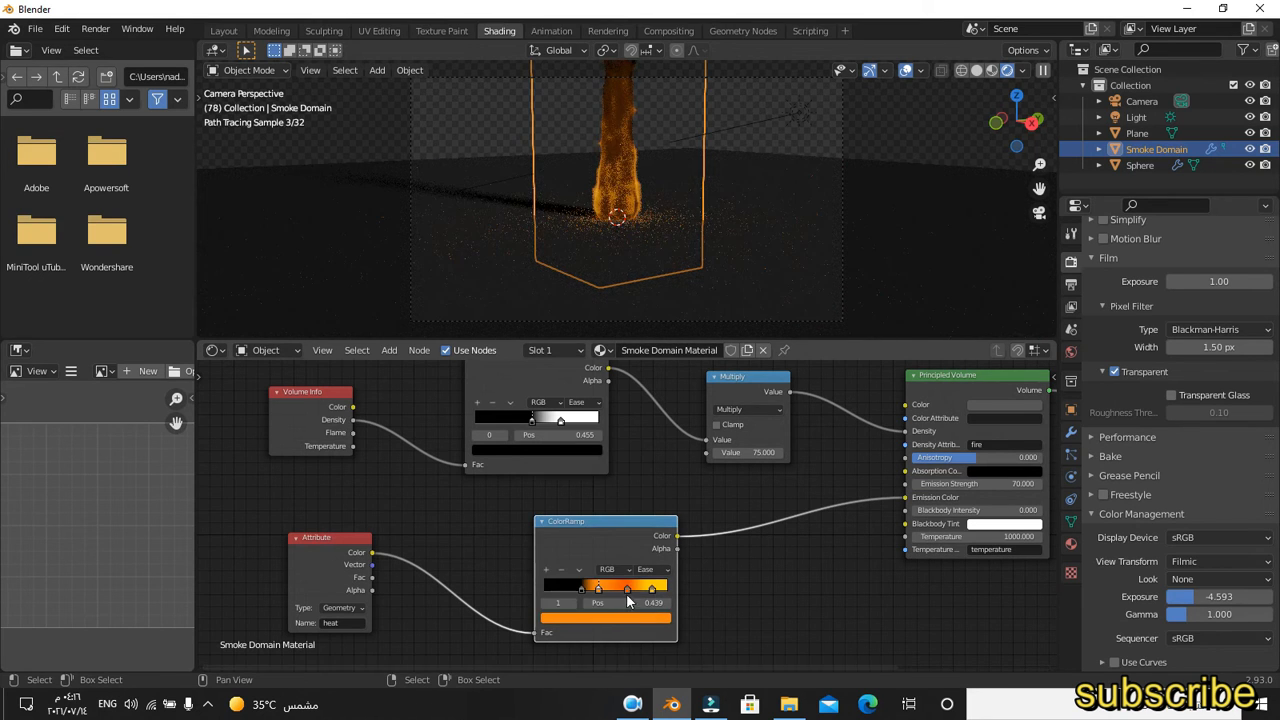
pyautogui.click(605, 617)
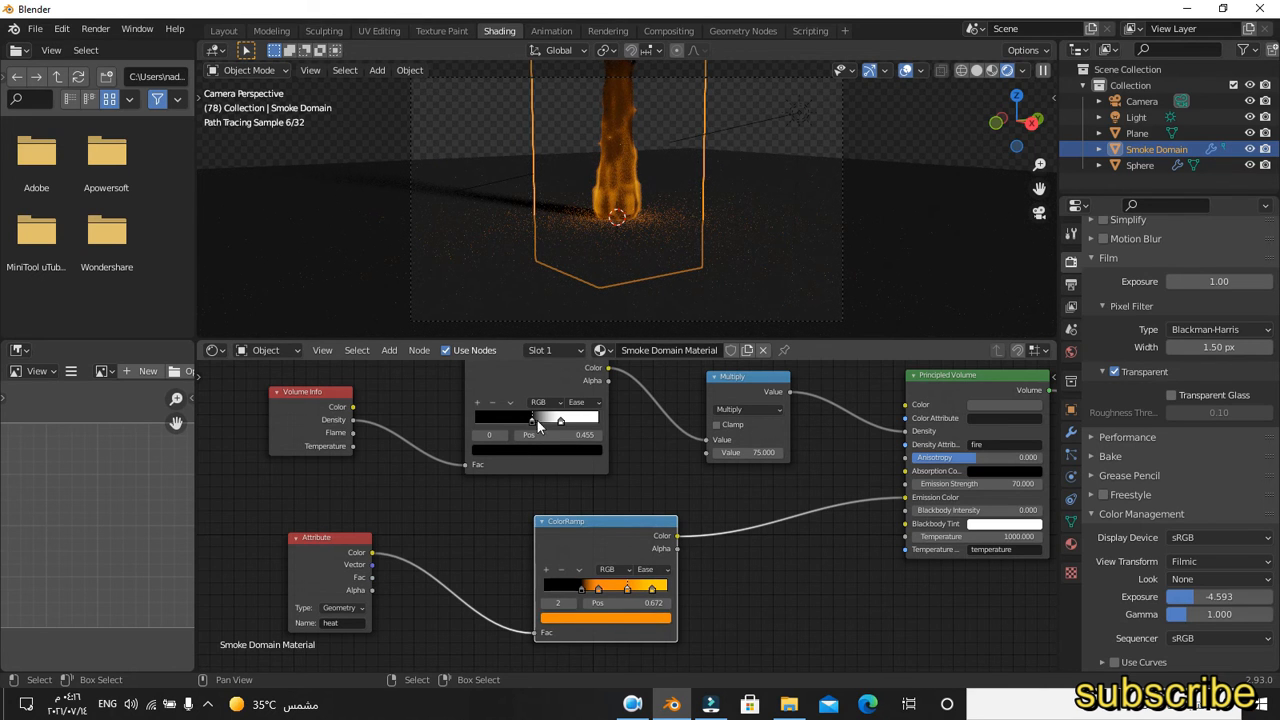
# Set the upper ColorRamp to Linear, shift its black stop lower and its white stop to 0.514, and enable Clamp on the Multiply node
pyautogui.moveTo(558, 424); pyautogui.dragTo(547, 418)
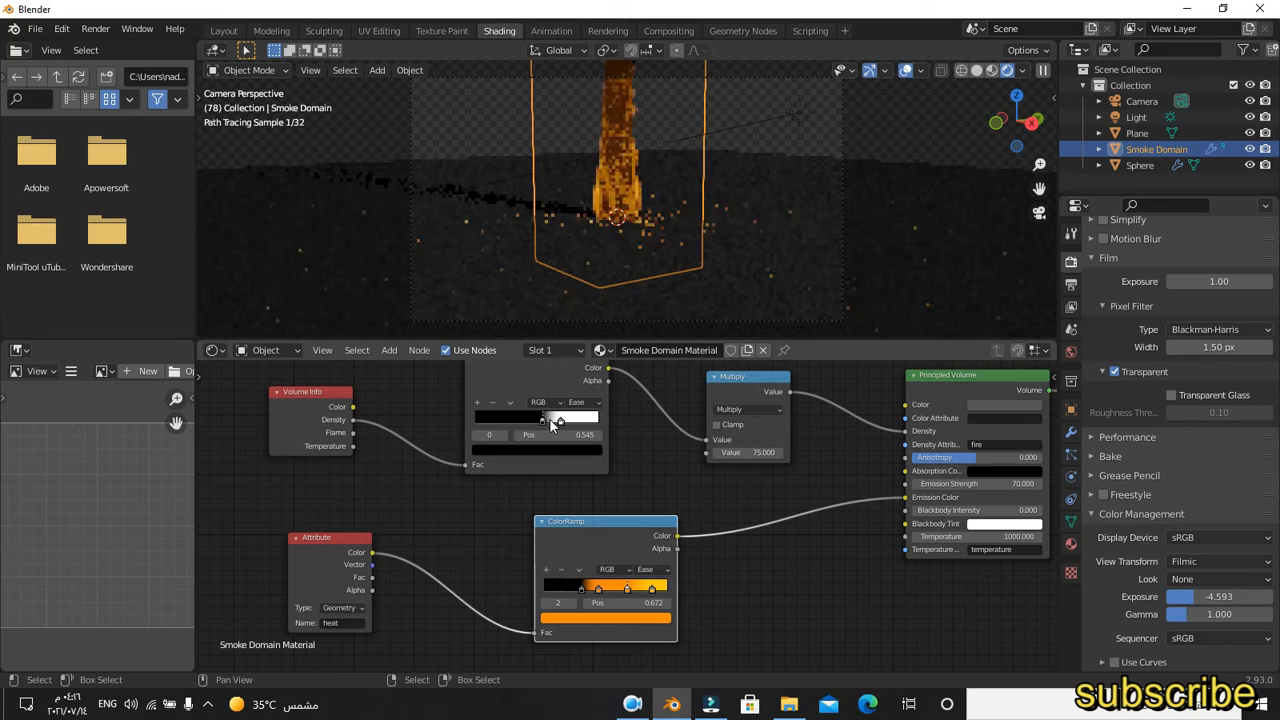
pyautogui.click(579, 403)
pyautogui.click(593, 442)
pyautogui.click(717, 424)
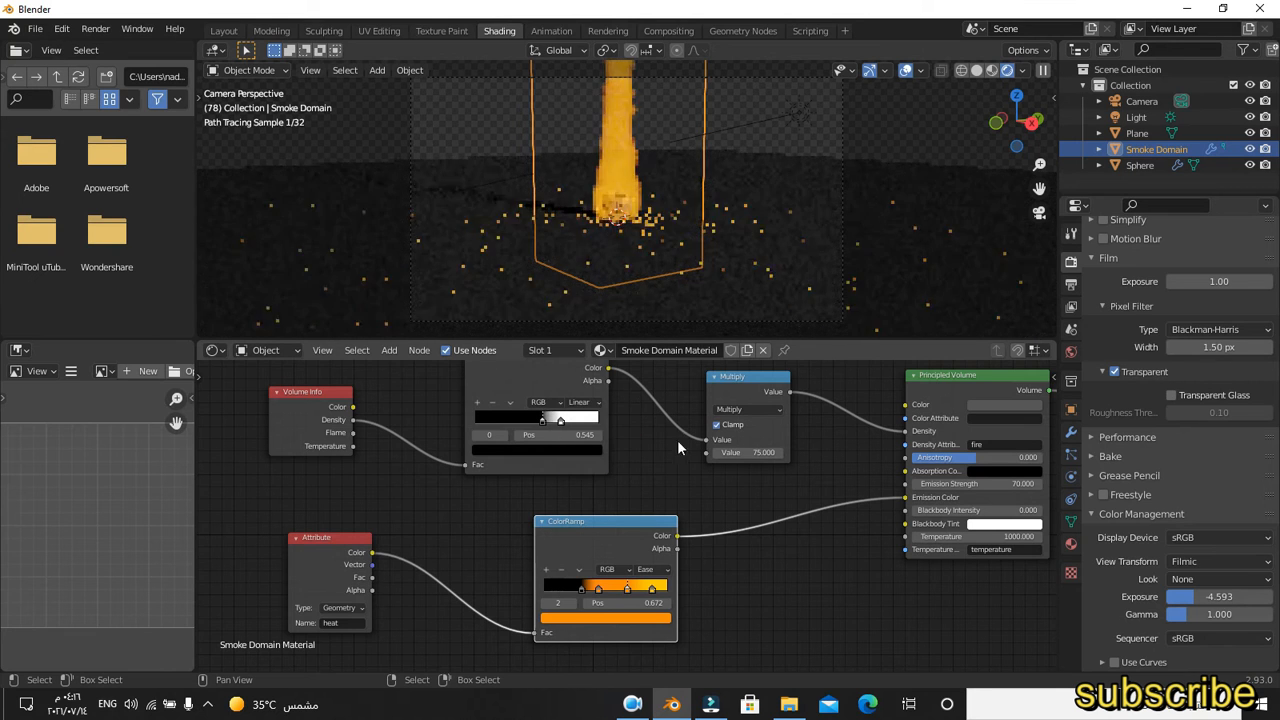
pyautogui.moveTo(537, 421)
pyautogui.mouseDown()
pyautogui.moveTo(510, 423)
pyautogui.moveTo(535, 423)
pyautogui.mouseUp()
# Set color management to exposure -2.074, gamma 0.630 and the High Contrast look, and lower the Principled Volume's Emission Strength to 57.6
pyautogui.moveTo(1196, 596)
pyautogui.mouseDown()
pyautogui.moveTo(1185, 596)
pyautogui.moveTo(1214, 596)
pyautogui.moveTo(1205, 614)
pyautogui.moveTo(1180, 614)
pyautogui.mouseUp()
pyautogui.click(1216, 579)
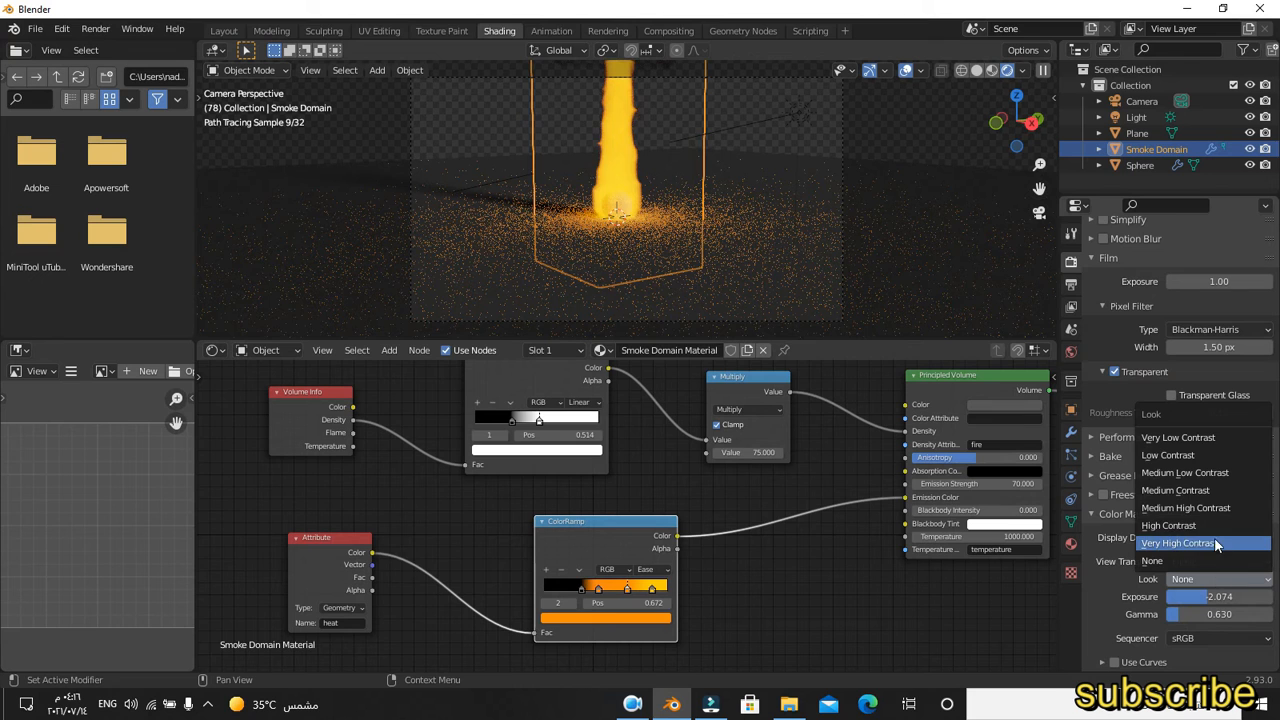
pyautogui.click(1211, 526)
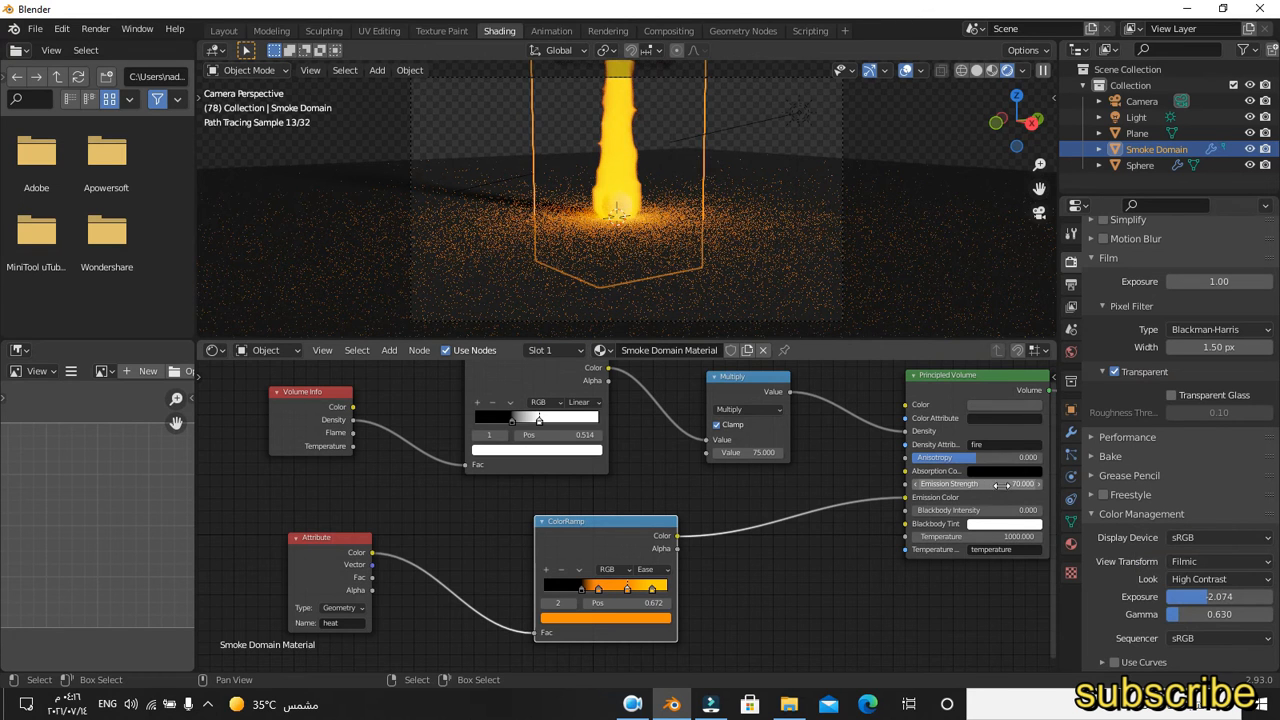
pyautogui.moveTo(988, 484); pyautogui.dragTo(968, 484)
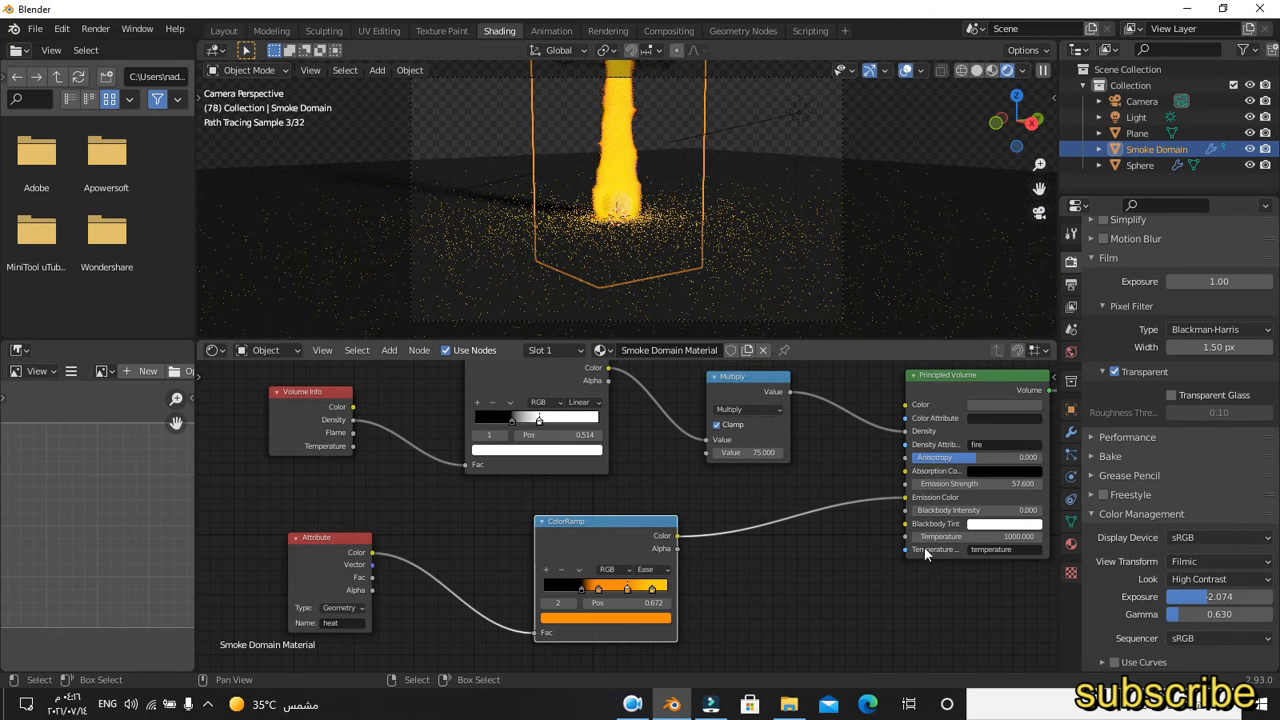
# Move the lower ColorRamp's third stop to 0.526, color it red, and bring the last golden stop in close to it
pyautogui.moveTo(627, 588); pyautogui.dragTo(617, 588)
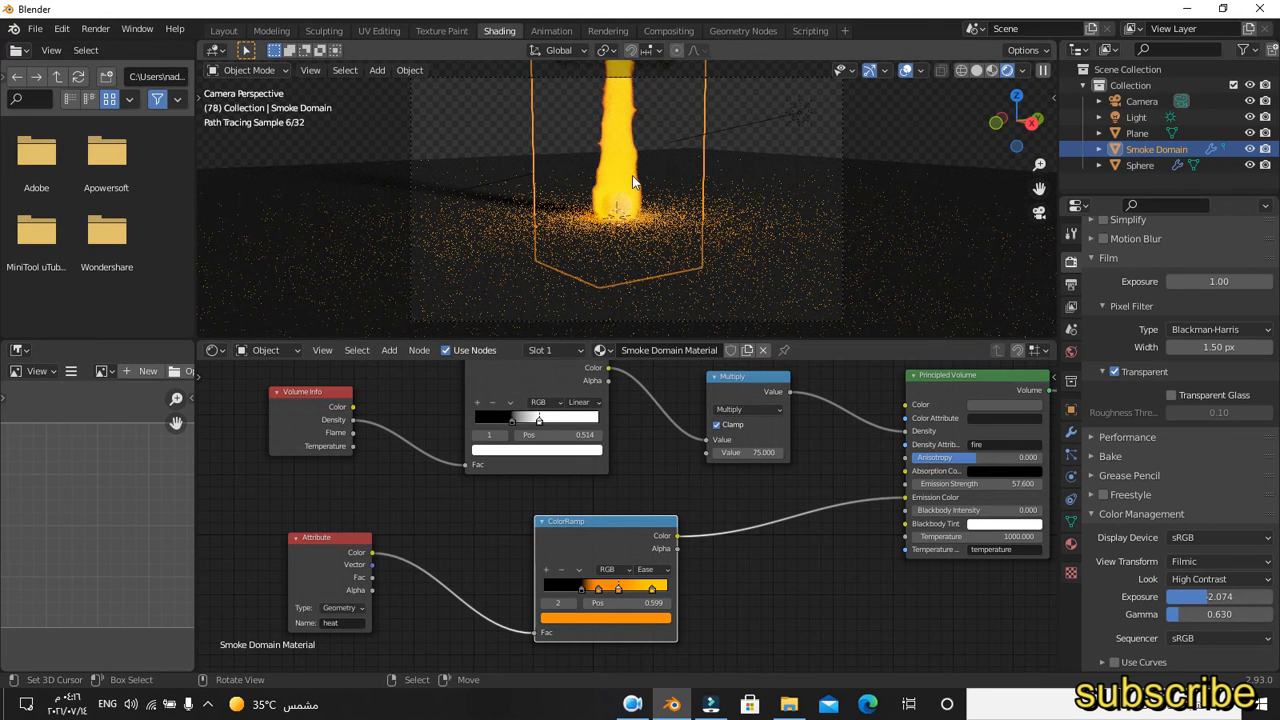
pyautogui.moveTo(652, 588); pyautogui.dragTo(605, 590)
pyautogui.click(606, 616)
pyautogui.moveTo(578, 533); pyautogui.dragTo(592, 537)
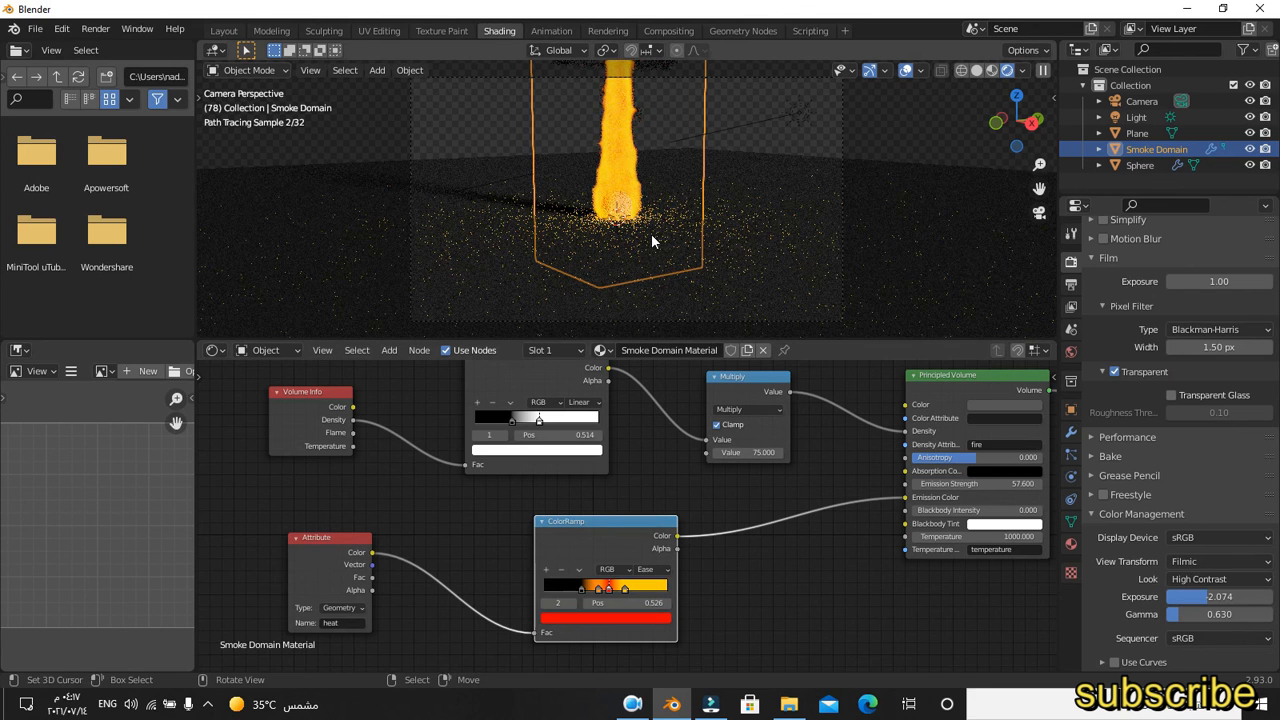